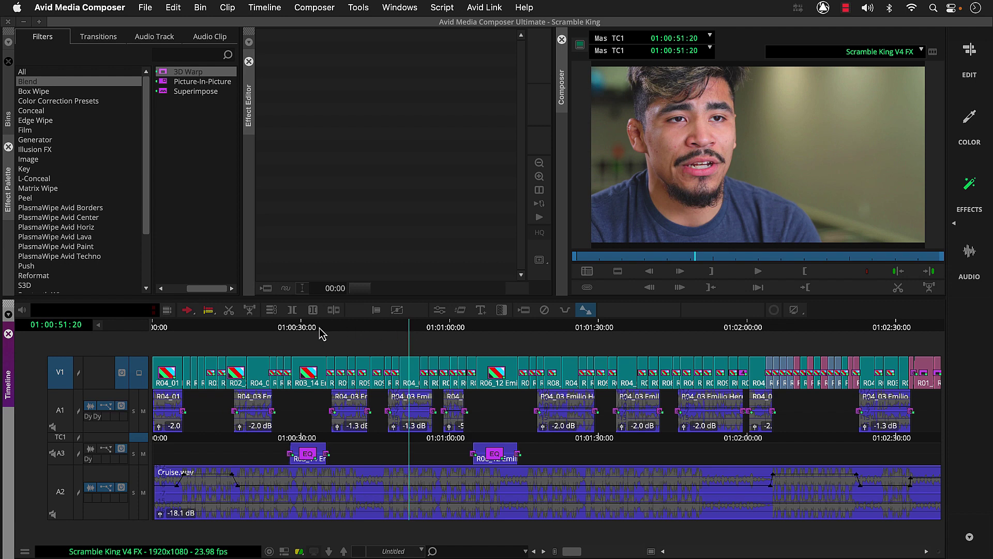
Move the position indicator back through 01:00:21:08 to 01:00:03:18 near the sequence start
click(258, 329)
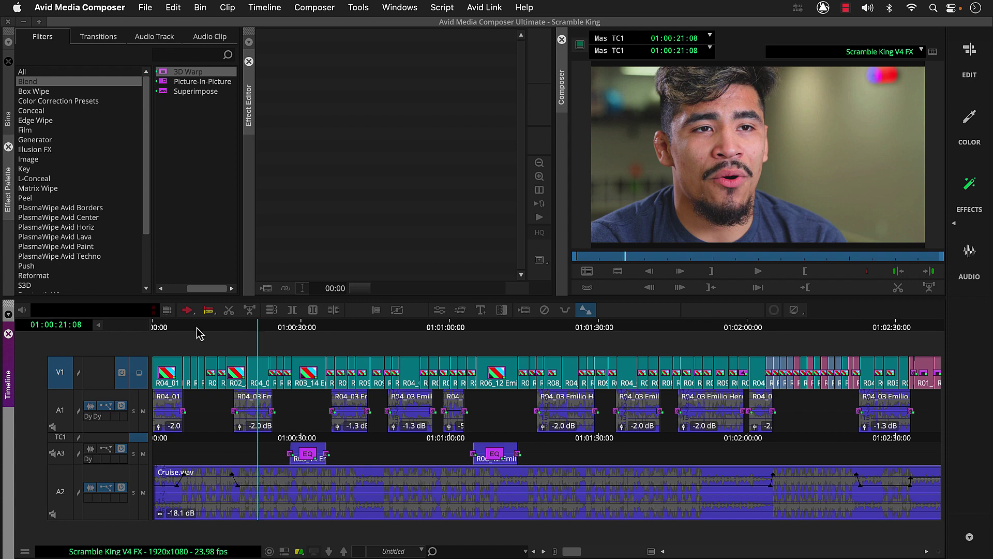
click(171, 330)
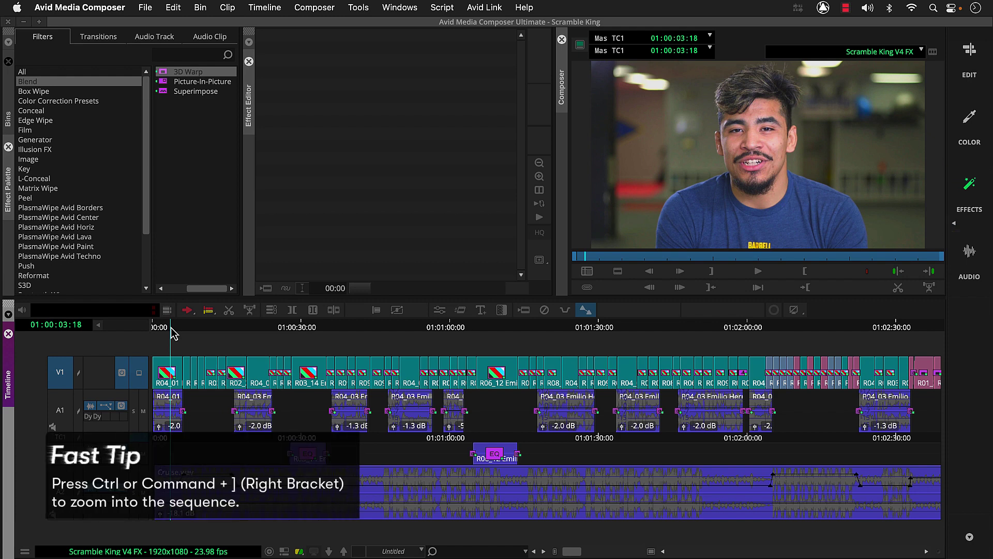
Zoom the timeline and mark In at 01:00:01:03 and Out at 01:00:06:04
key(super+bracketright)
key(super+bracketright)
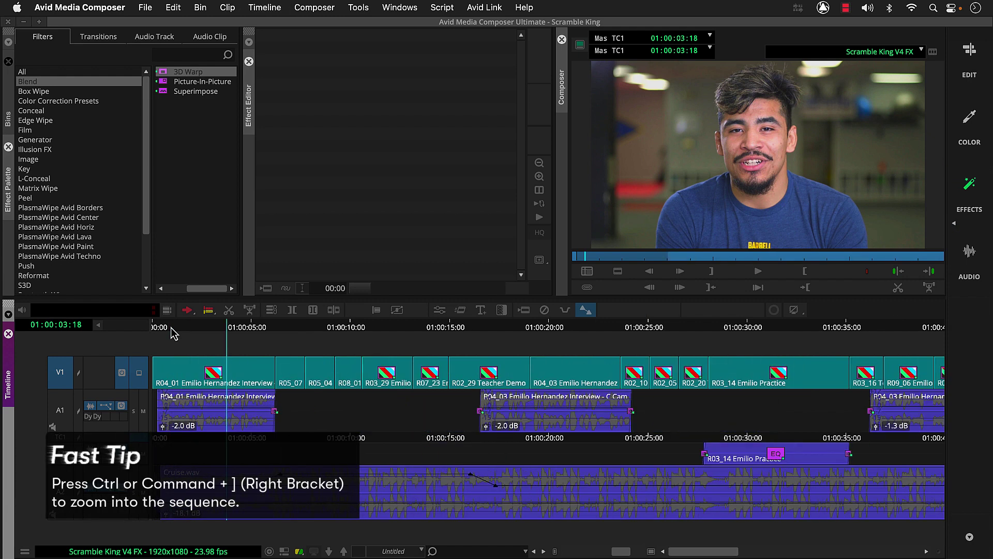
drag(172, 332, 176, 334)
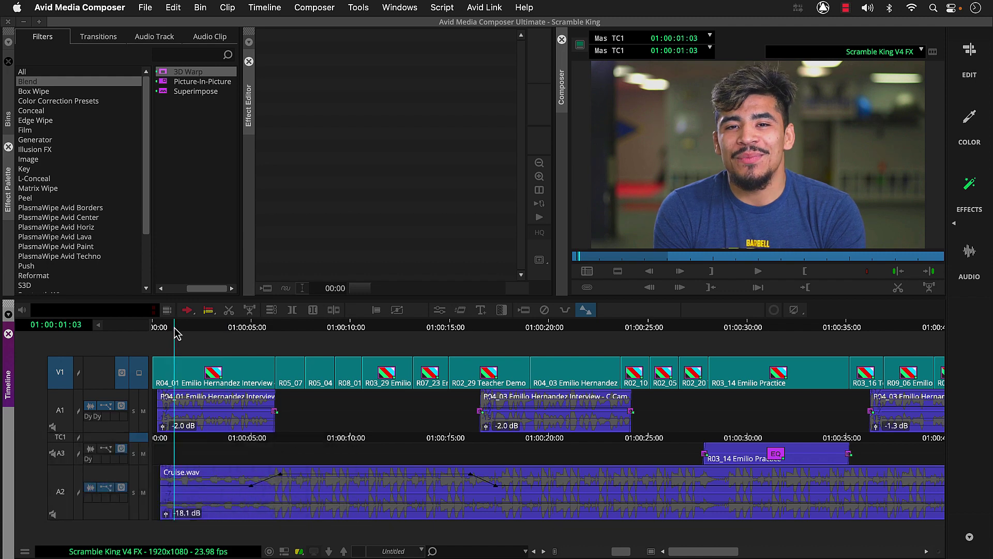
key(i)
click(275, 332)
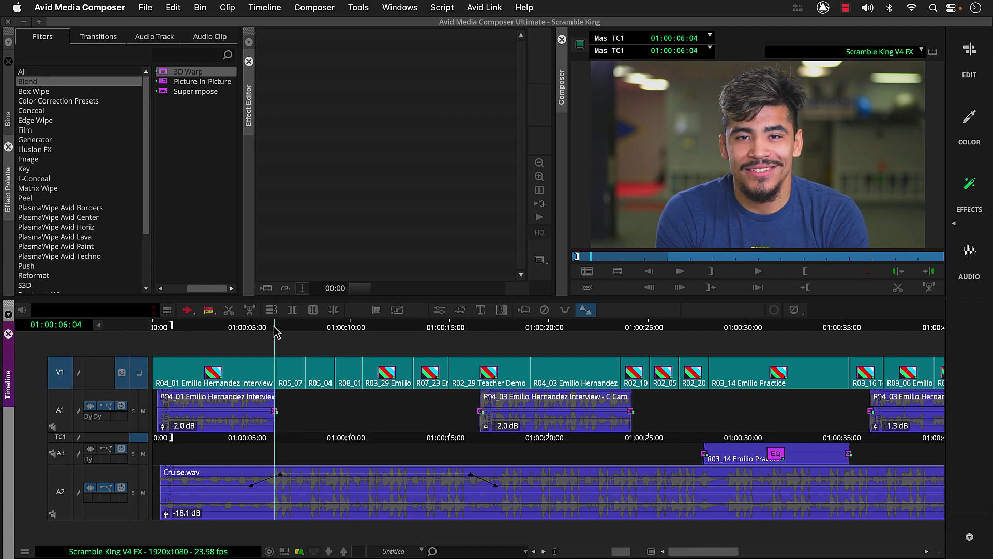
key(o)
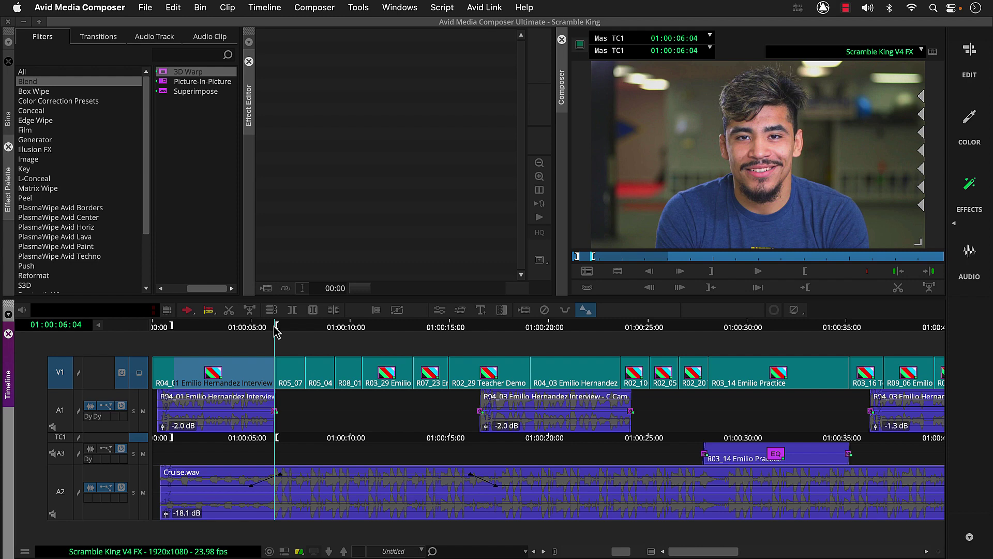
Add a new V2 video track, monitor V2, and deselect V1
right_click(277, 332)
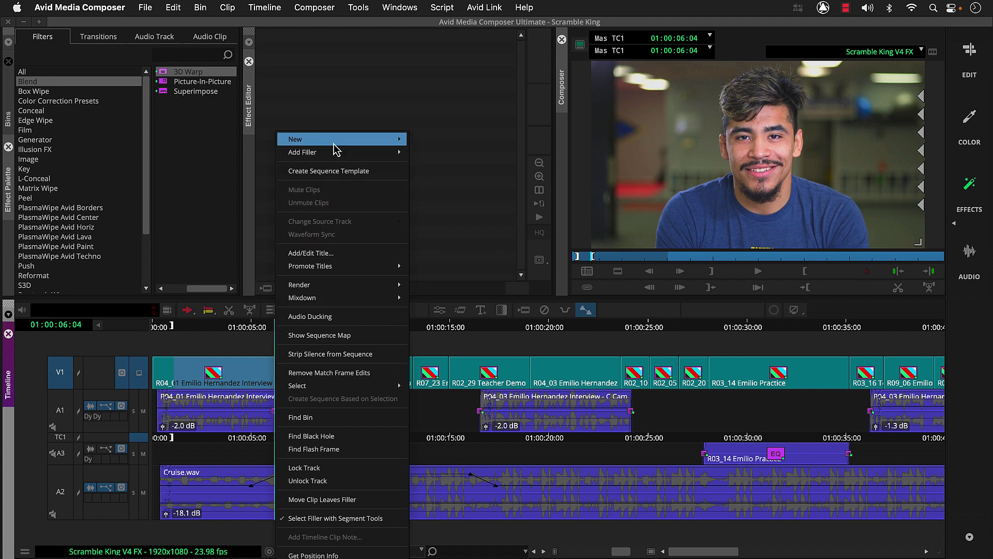
mouse_move(337, 149)
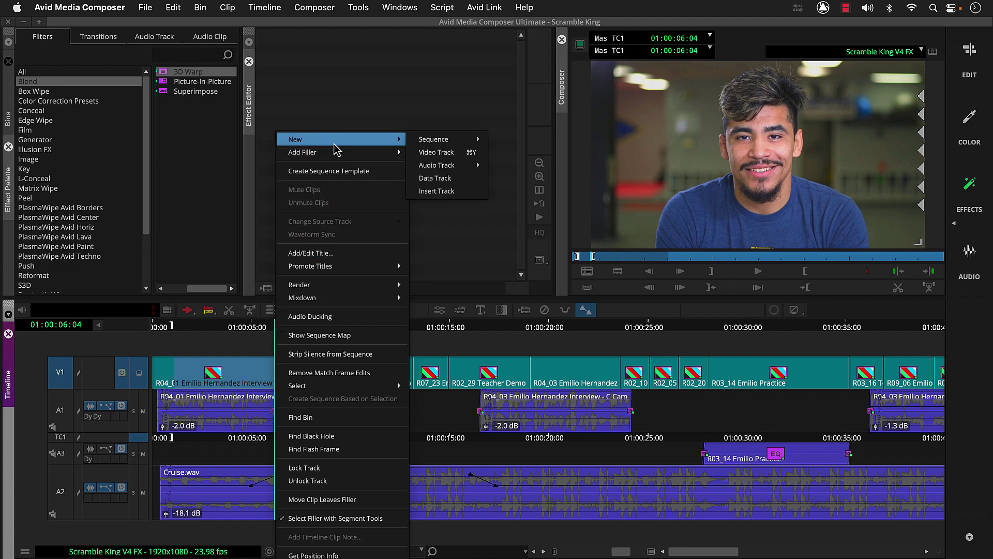
click(417, 153)
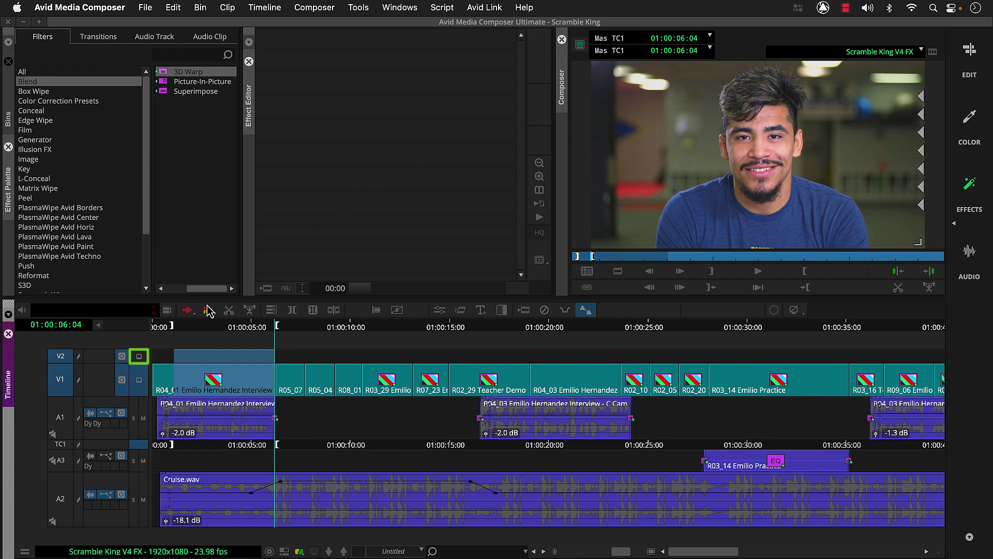
click(139, 355)
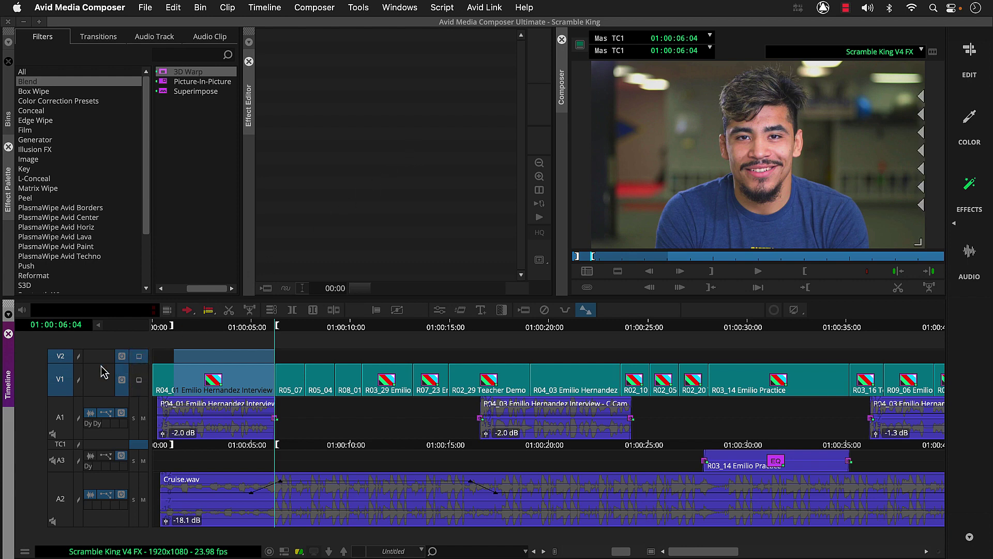
click(63, 382)
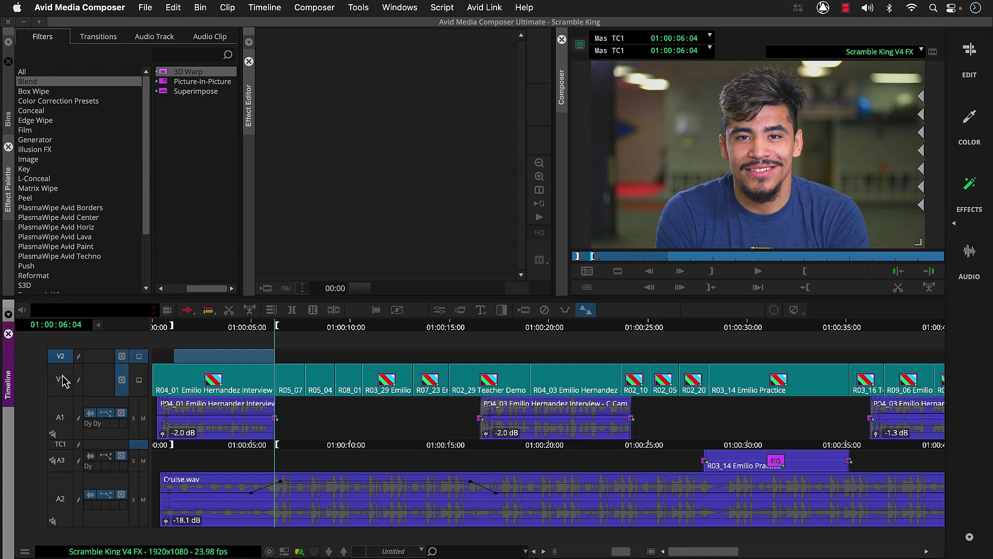
At 01:00:03:05, create a Titler+ title with the interviewee's name over 'TN BJJ Academy'
click(216, 329)
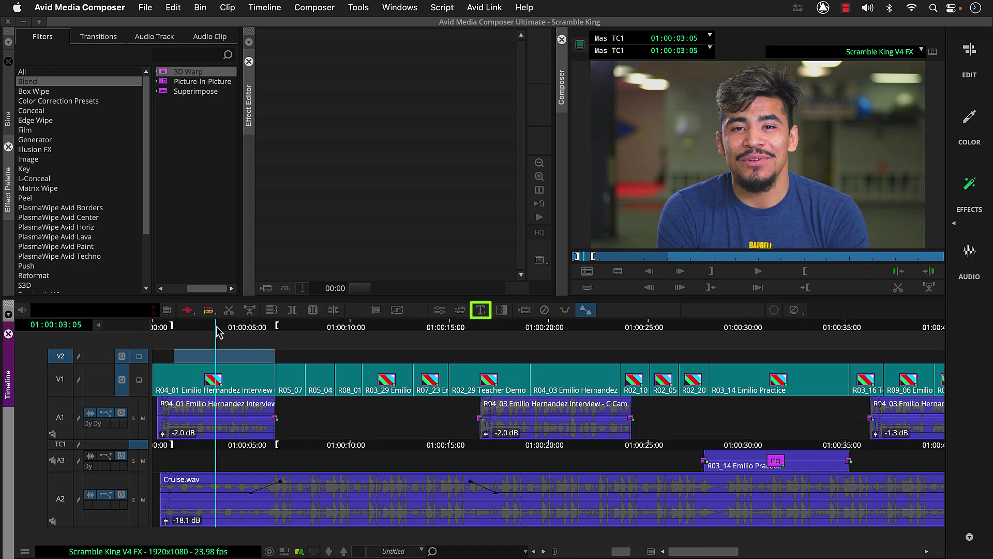
click(481, 310)
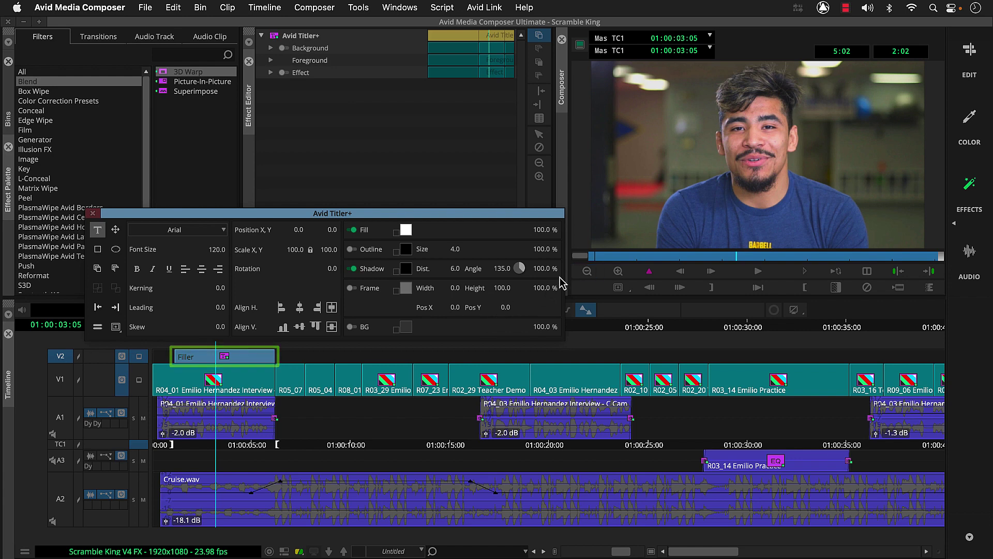
click(718, 206)
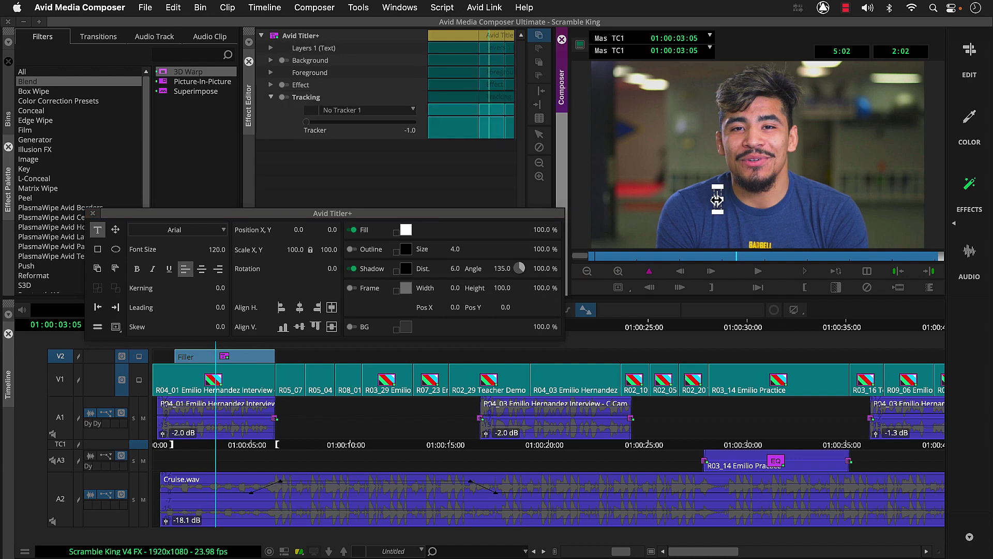
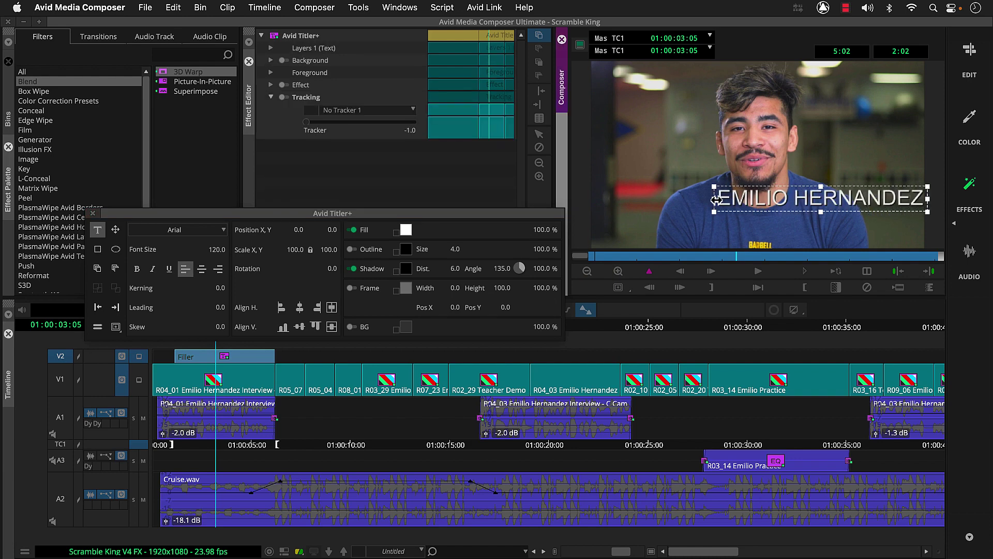
key(Return)
text(TN )
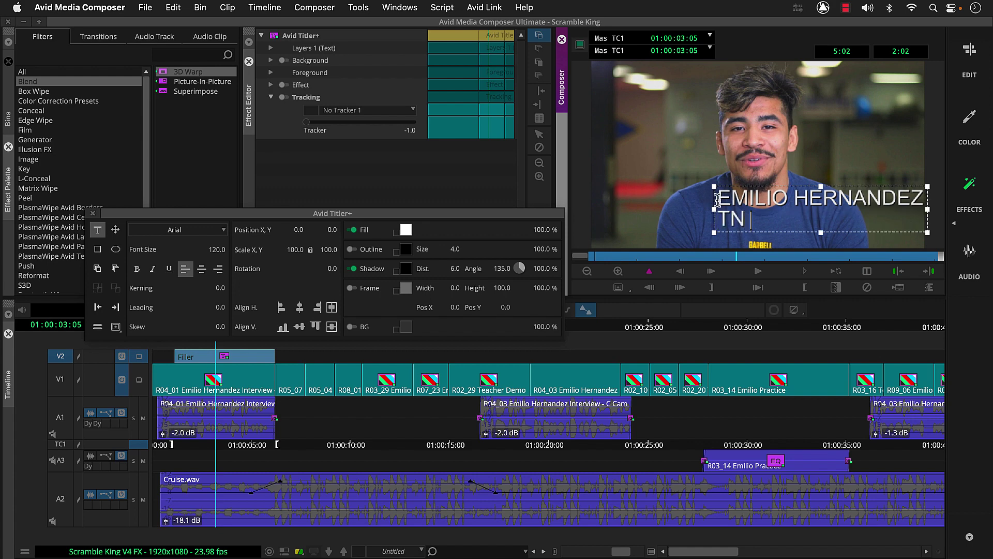
text(BJJ Academy)
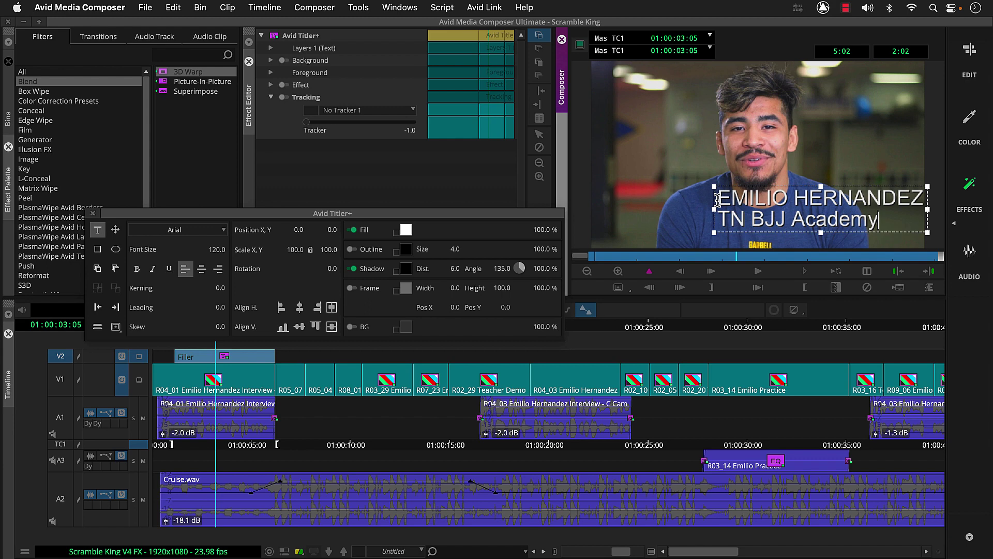
Set the name line to Avenir Next at size 88
drag(717, 199, 916, 196)
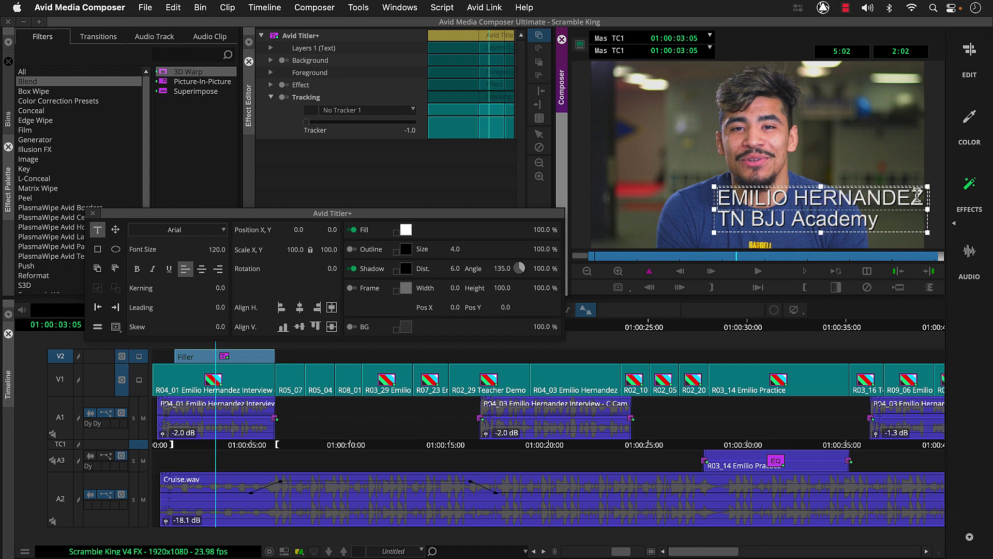
click(210, 233)
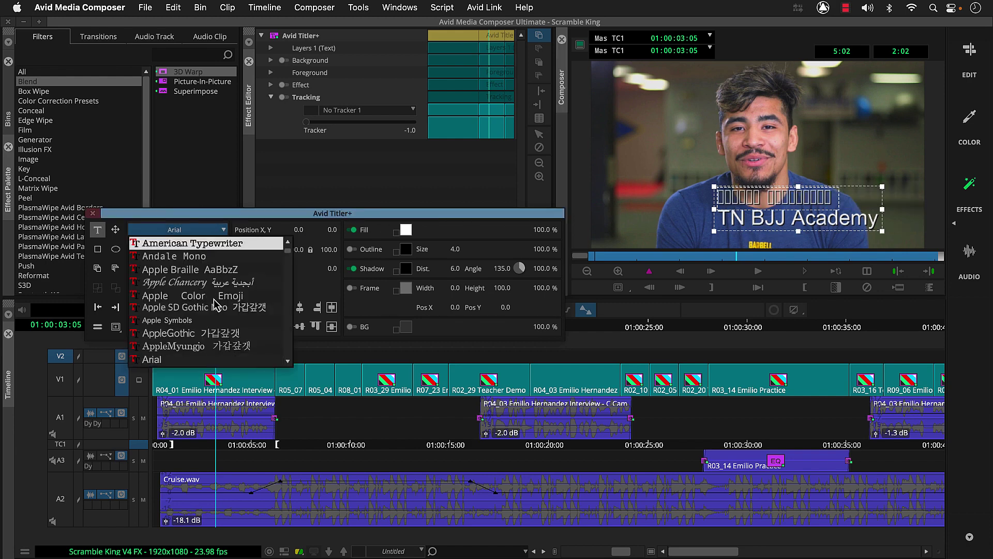
scroll(216, 357, down, 7)
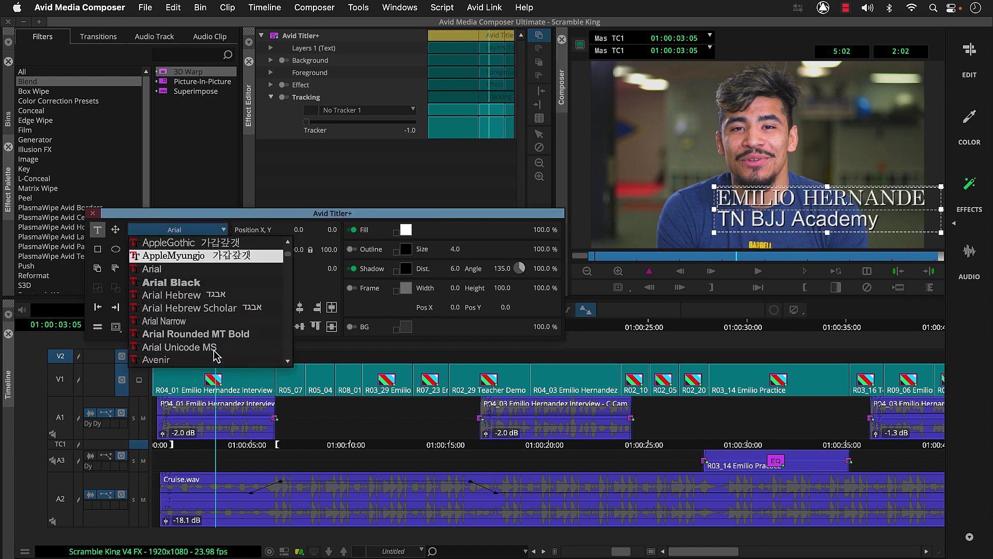
click(216, 360)
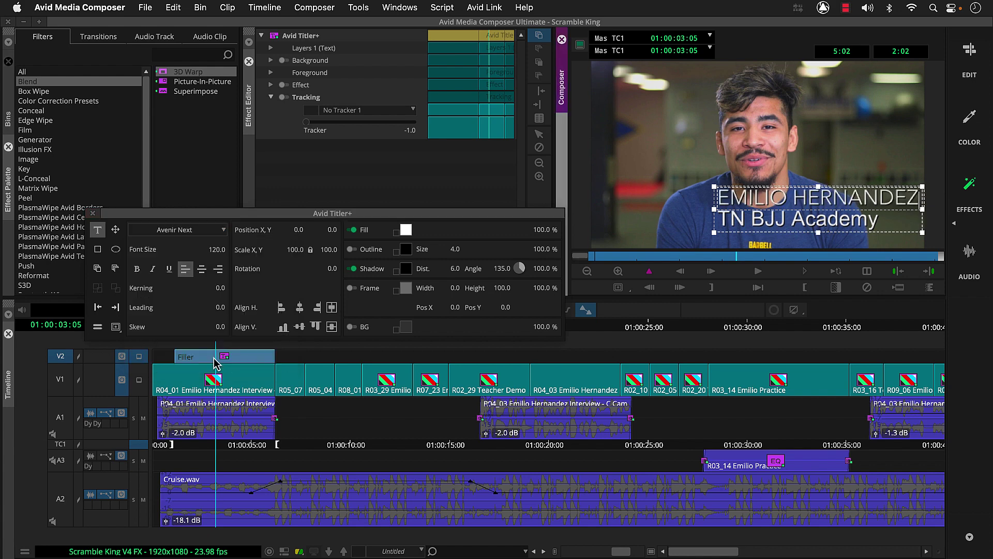
mouse_move(219, 250)
mouse_down()
mouse_move(197, 250)
mouse_move(222, 257)
mouse_up()
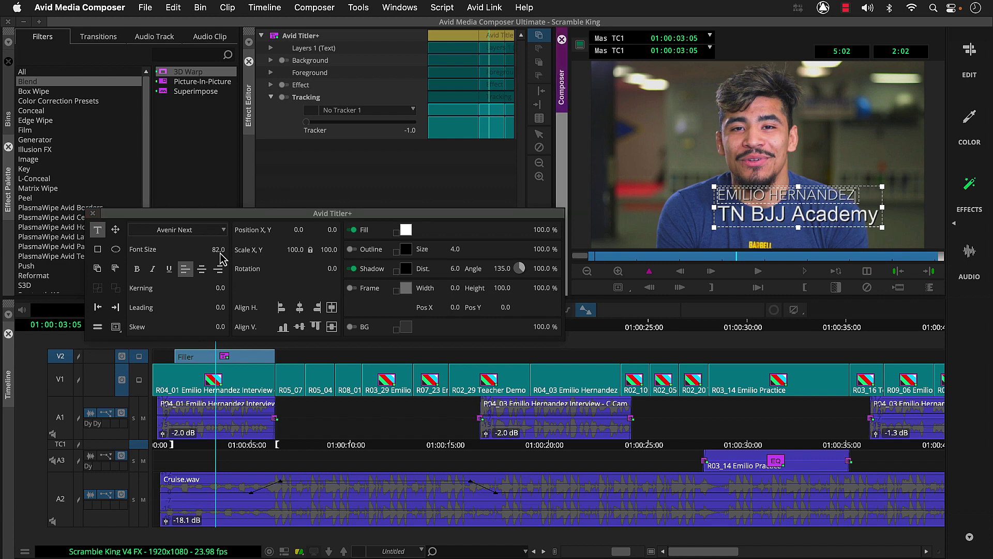
Set the TN BJJ Academy line to Avenir Next, 50 point, bold
click(727, 217)
drag(727, 219, 873, 215)
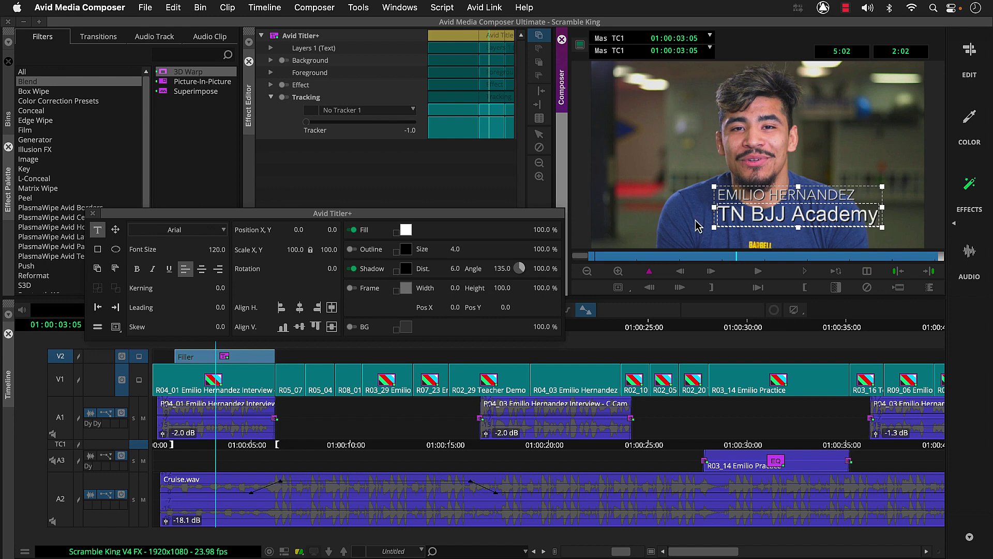
click(217, 232)
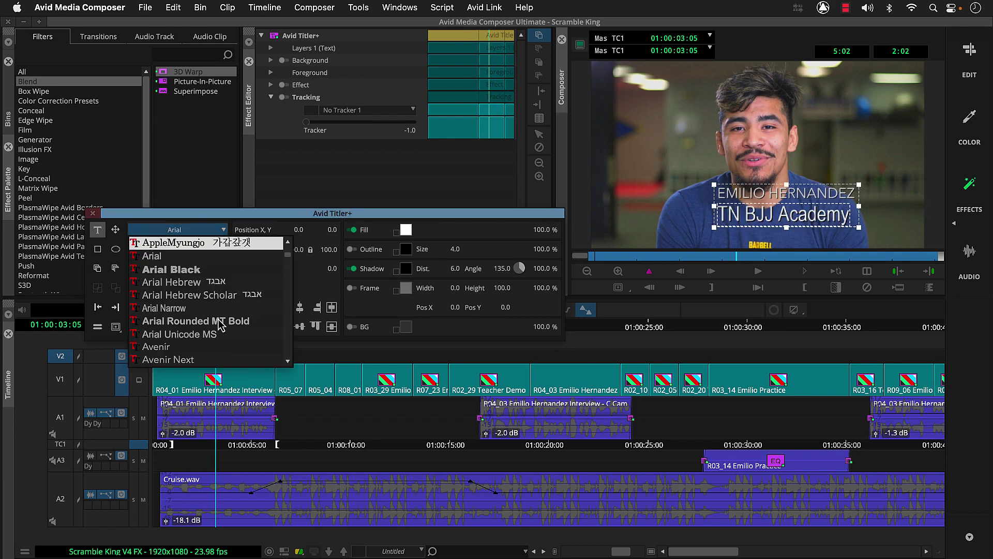
click(217, 359)
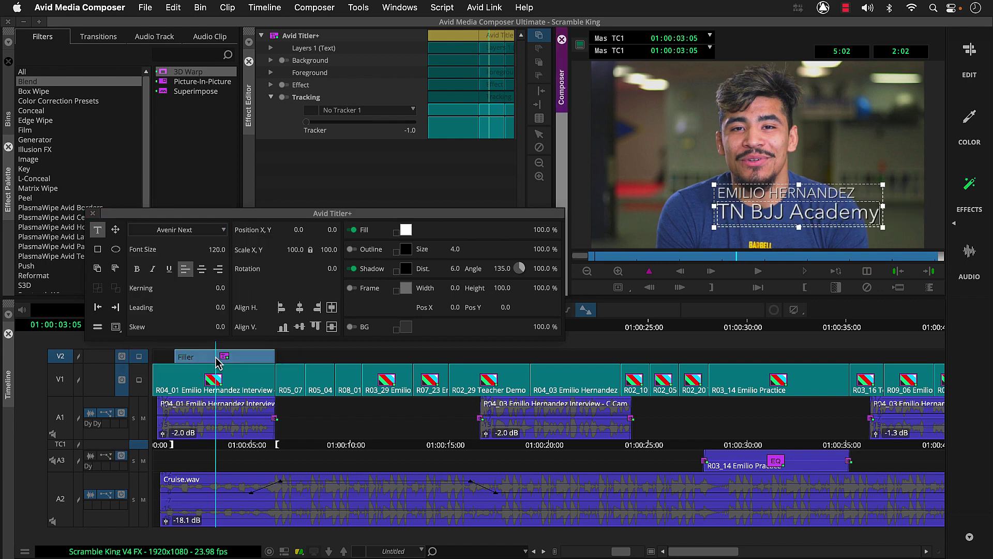
click(217, 249)
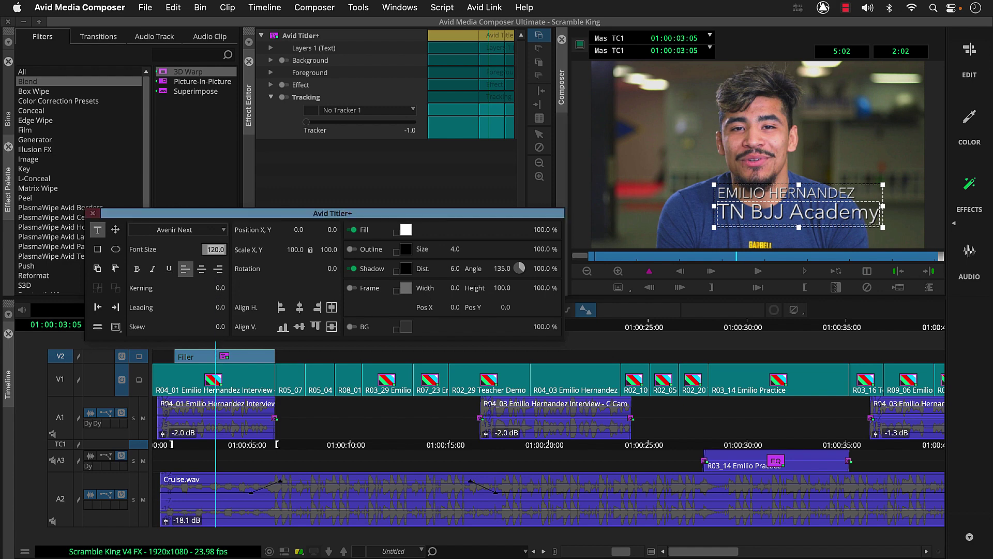
text(50)
key(Return)
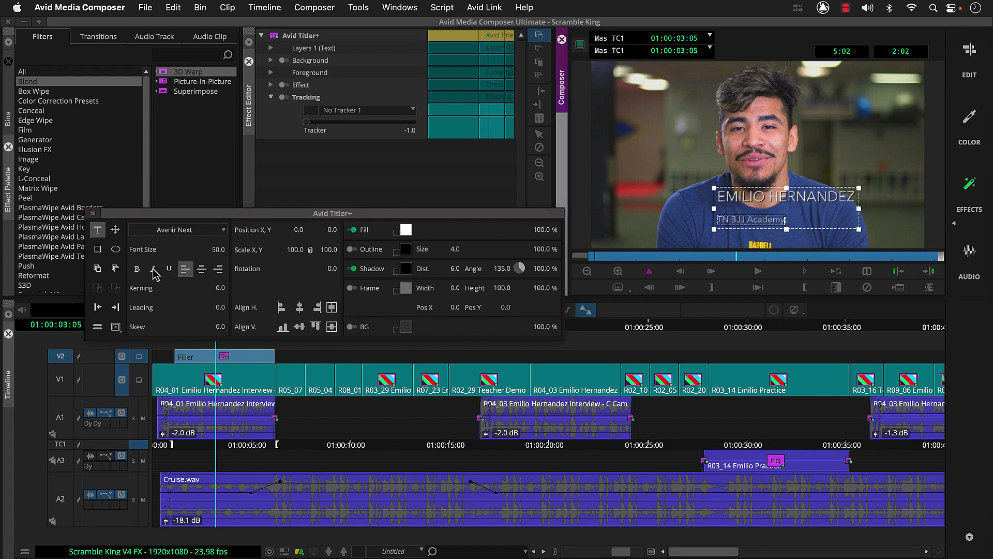
click(137, 271)
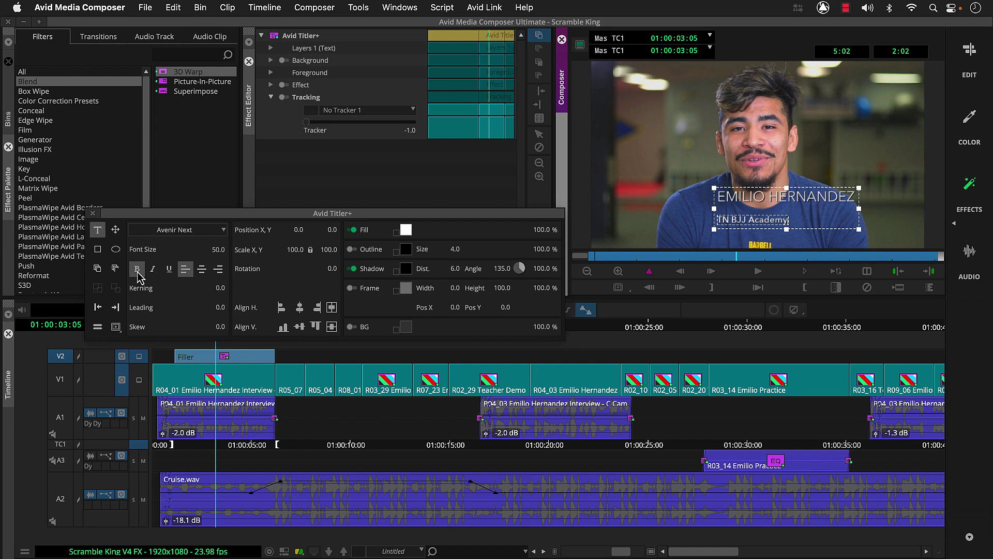
Right-align the title, set leading to -59, and align it to the frame's bottom-right
click(115, 231)
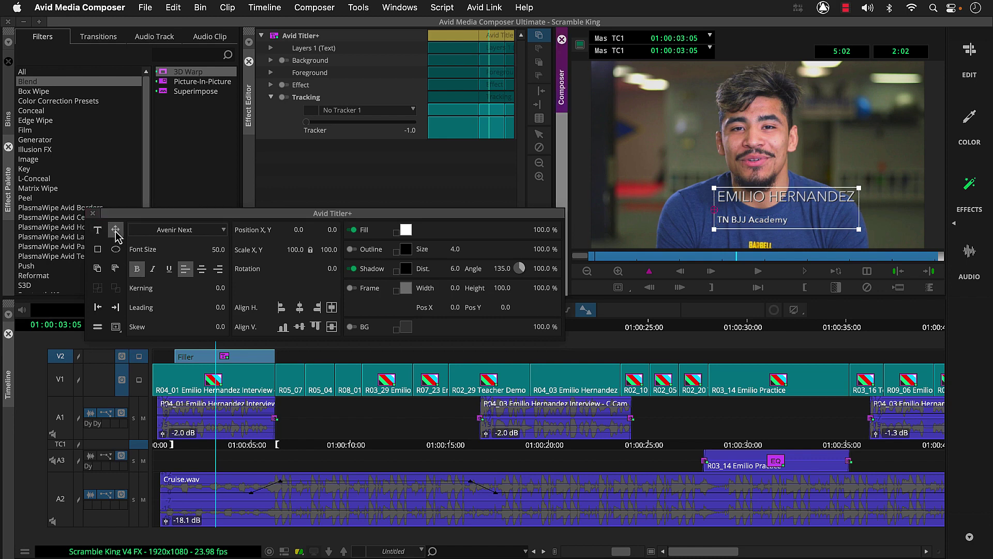
click(219, 269)
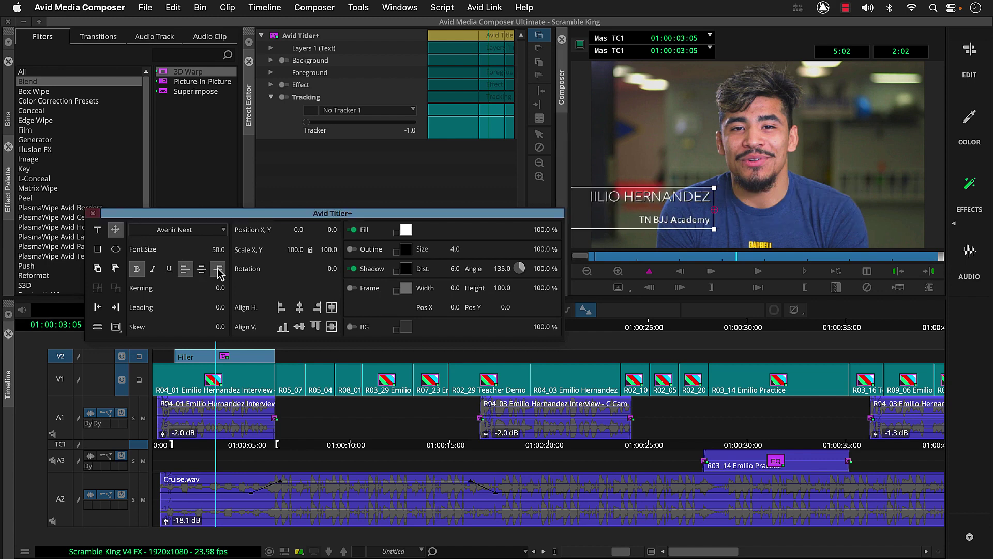
click(217, 308)
key(Down)
key(Down)
key(Down)
key(Down)
key(Down)
key(Down)
key(Down)
key(Down)
key(Down)
key(Down)
key(Down)
key(Down)
key(Down)
key(Down)
key(Down)
key(Down)
key(Down)
key(Down)
key(Down)
key(Down)
key(Down)
key(Down)
key(Down)
key(Down)
key(Down)
key(Down)
key(Down)
key(Down)
key(Down)
key(Down)
key(Down)
key(Down)
key(Down)
key(Down)
key(Down)
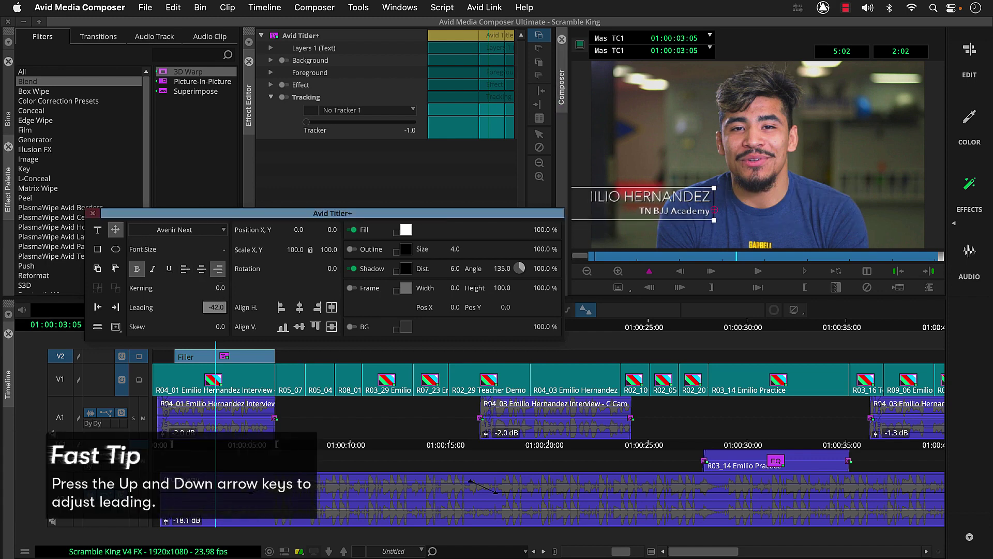
key(Down)
key(Down)
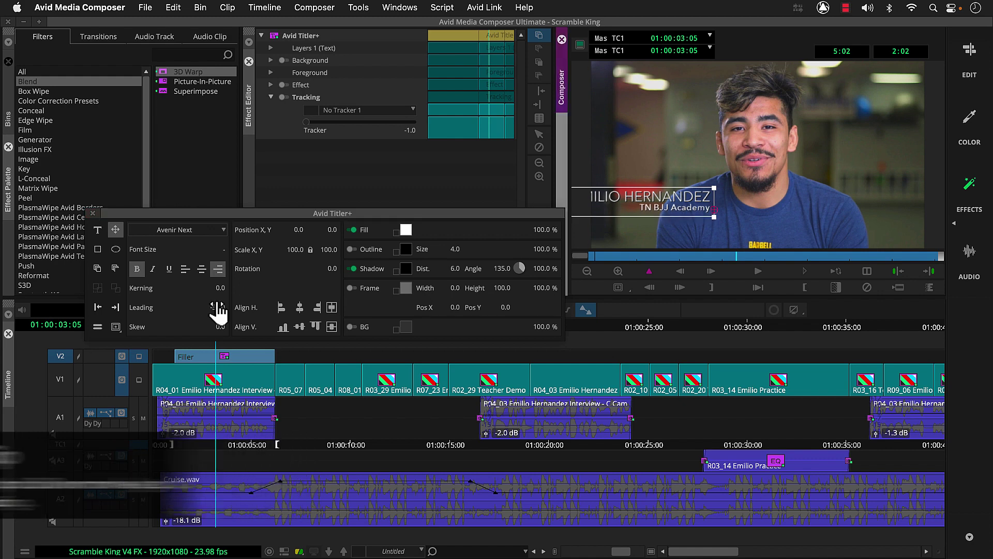
drag(618, 203, 705, 190)
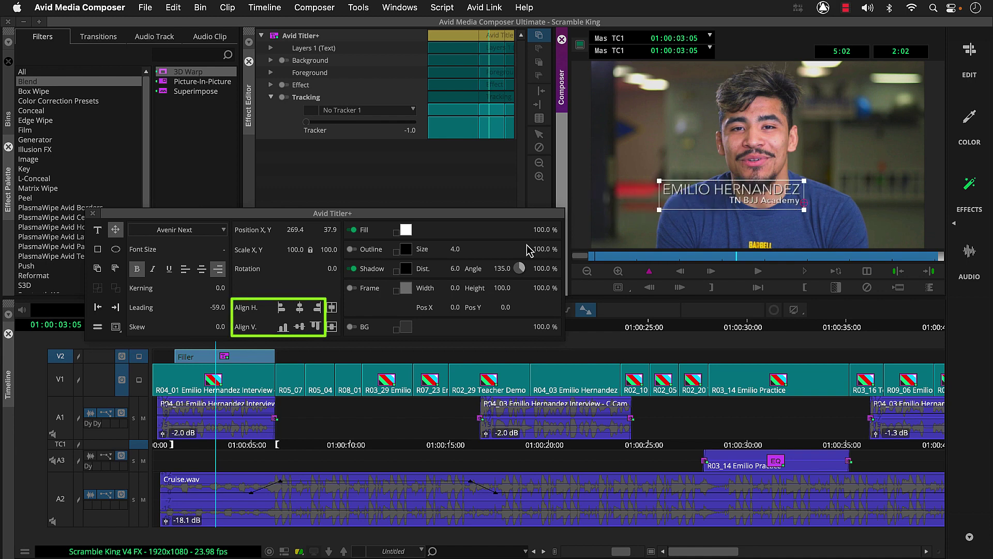
click(317, 309)
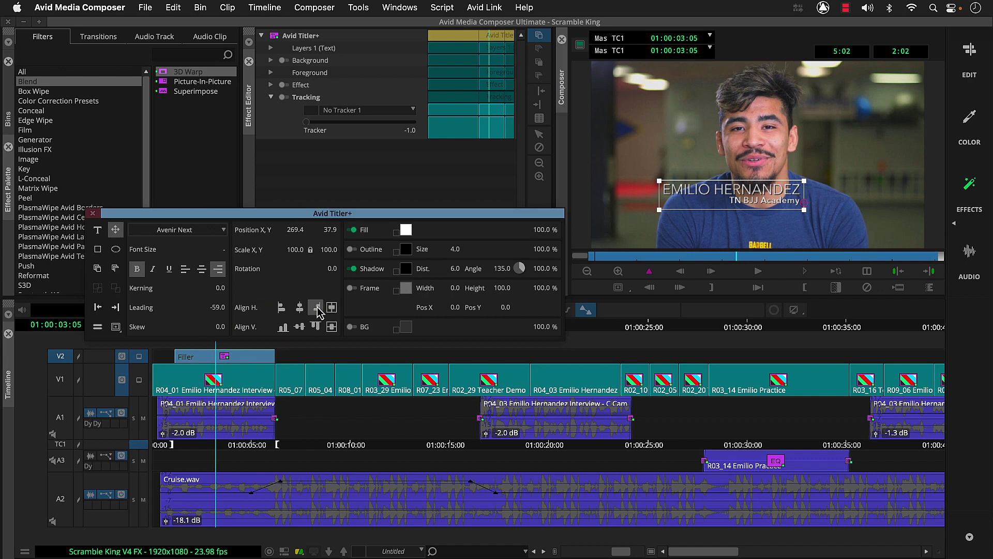
click(282, 328)
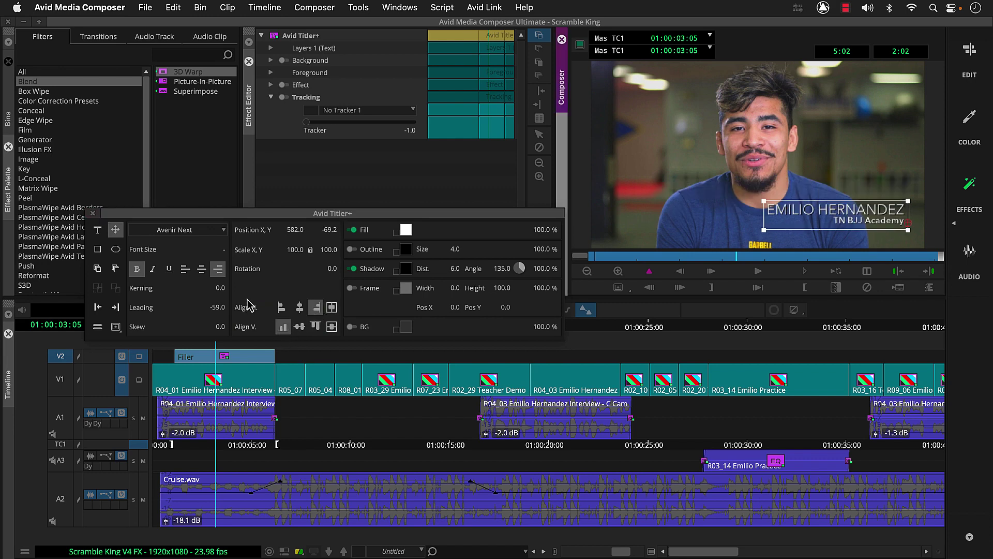
Drag the title into the Titles and GFX bin and name it 'Lower 3rd' with the interviewee's first name
click(12, 93)
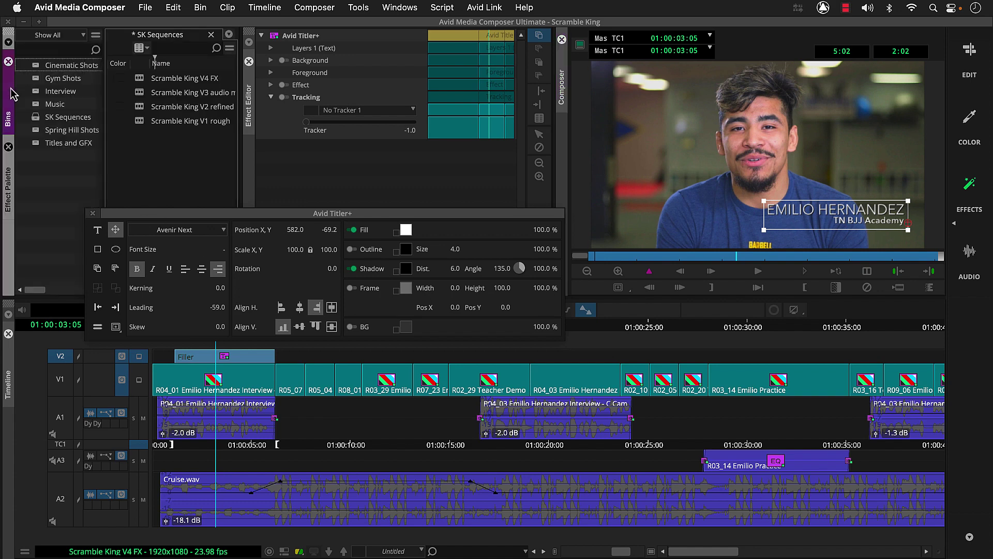
double_click(36, 144)
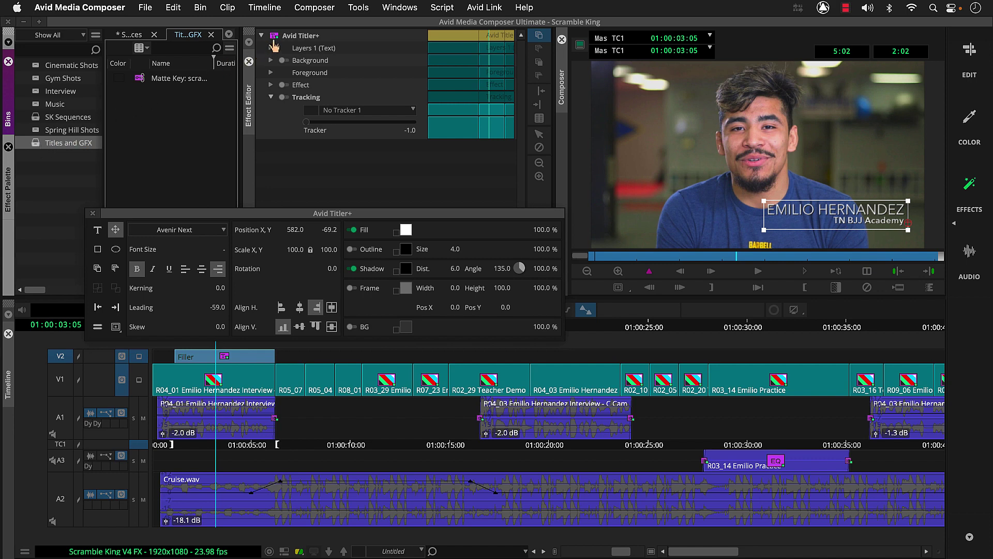
click(274, 48)
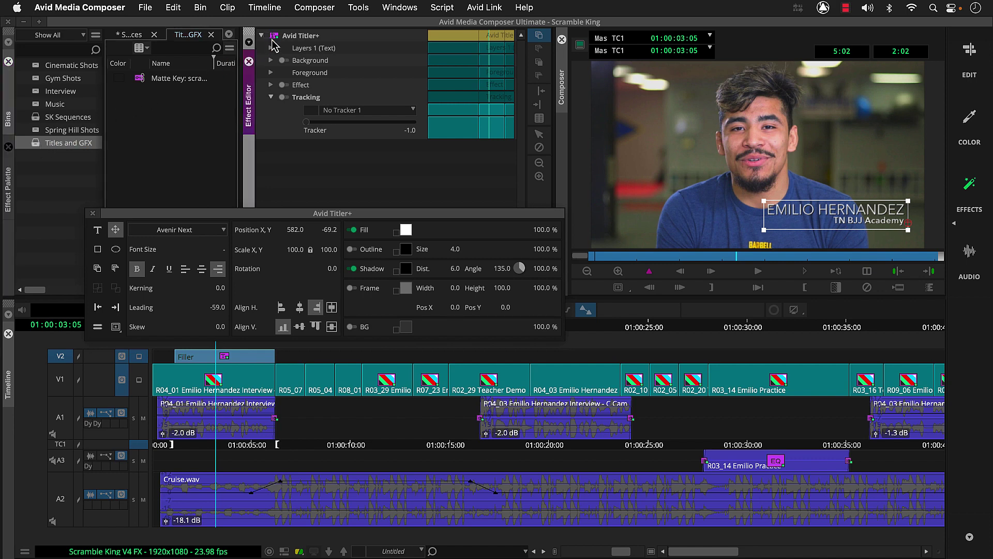
drag(275, 37, 173, 113)
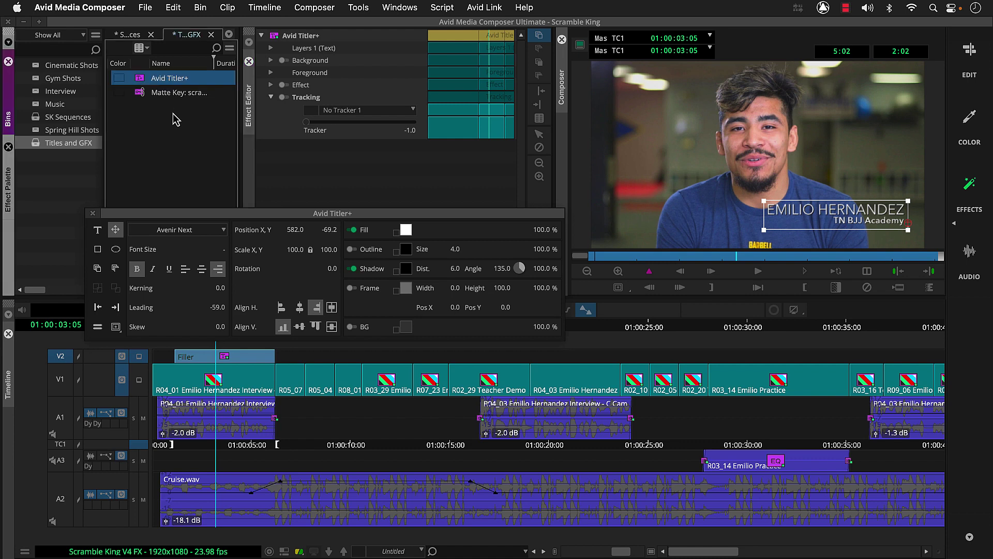
click(175, 82)
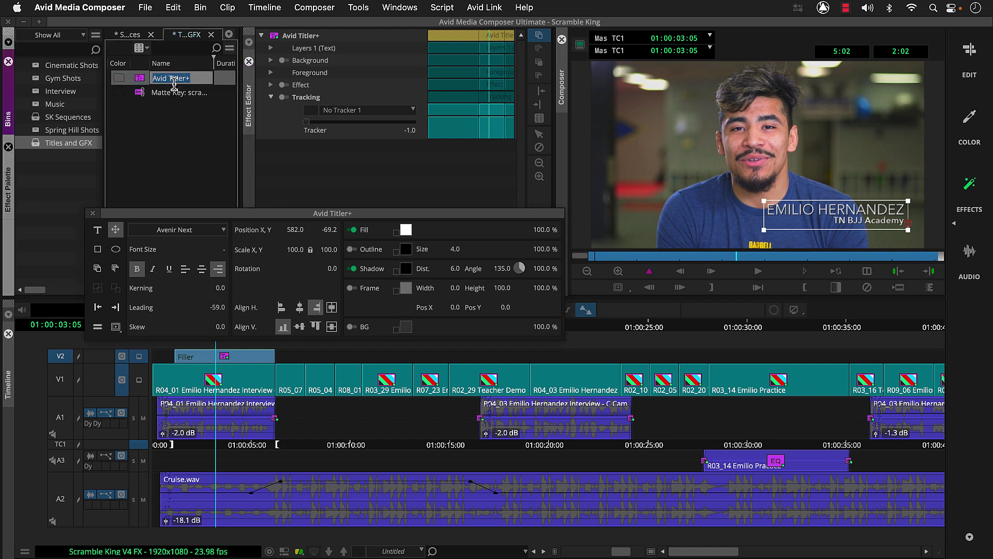
text(Lower 3rd (Emilio))
key(Return)
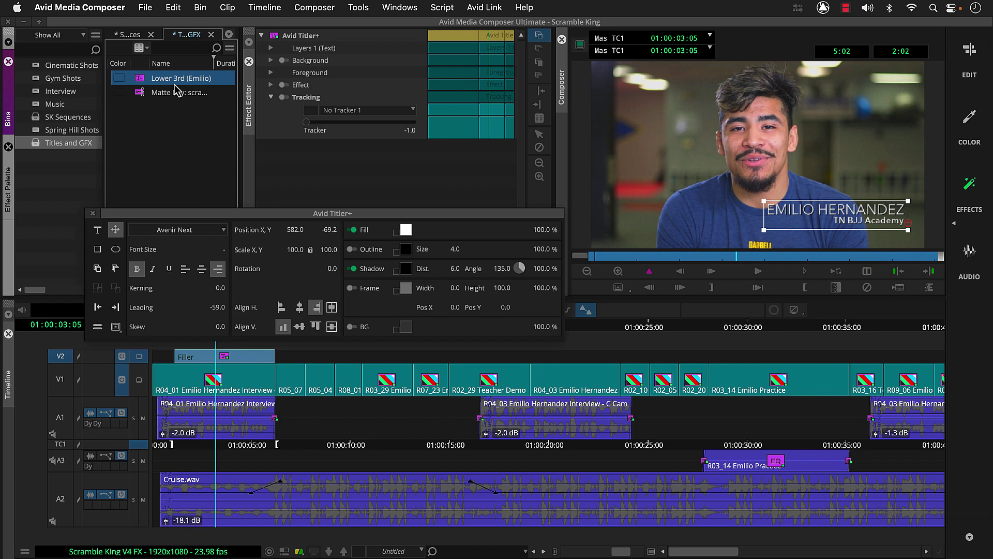
Mark 01:00:28:00 and drop the saved lower-third clip onto V2 around 01:00:25
click(649, 328)
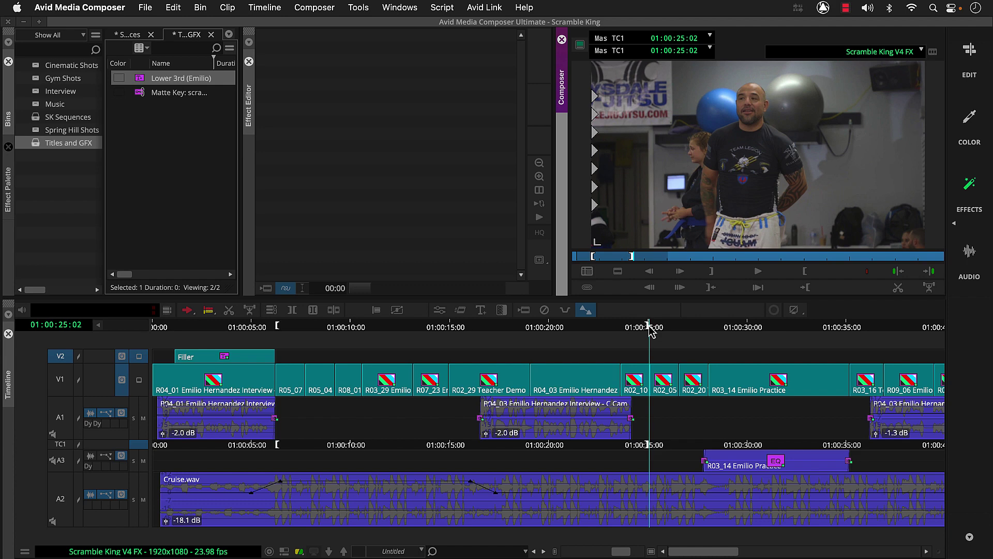
click(709, 328)
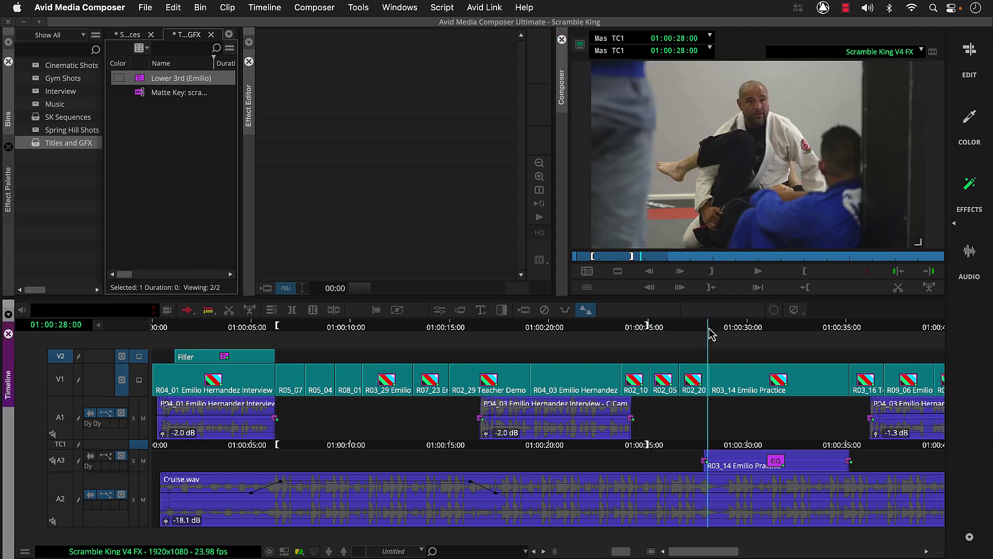
key(i)
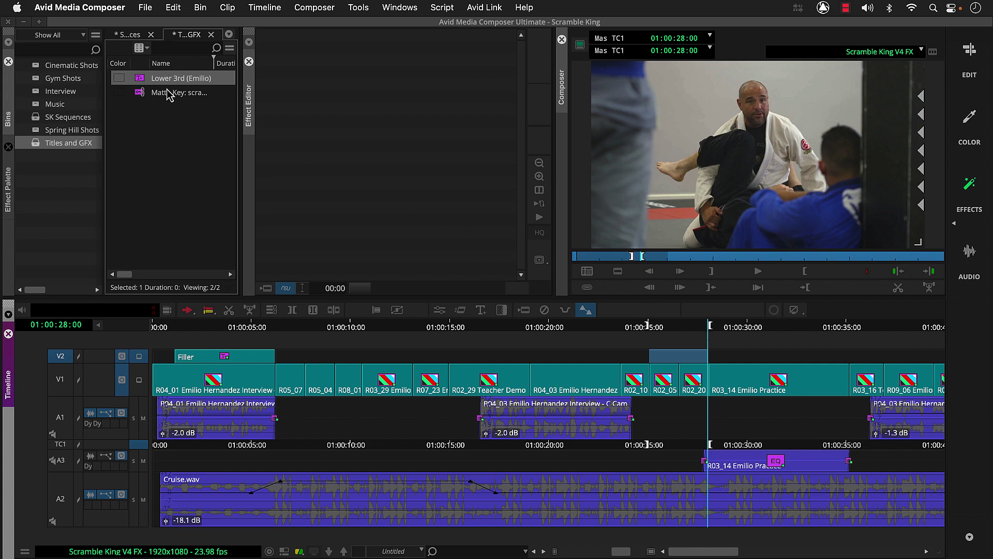
click(143, 83)
drag(143, 84, 668, 362)
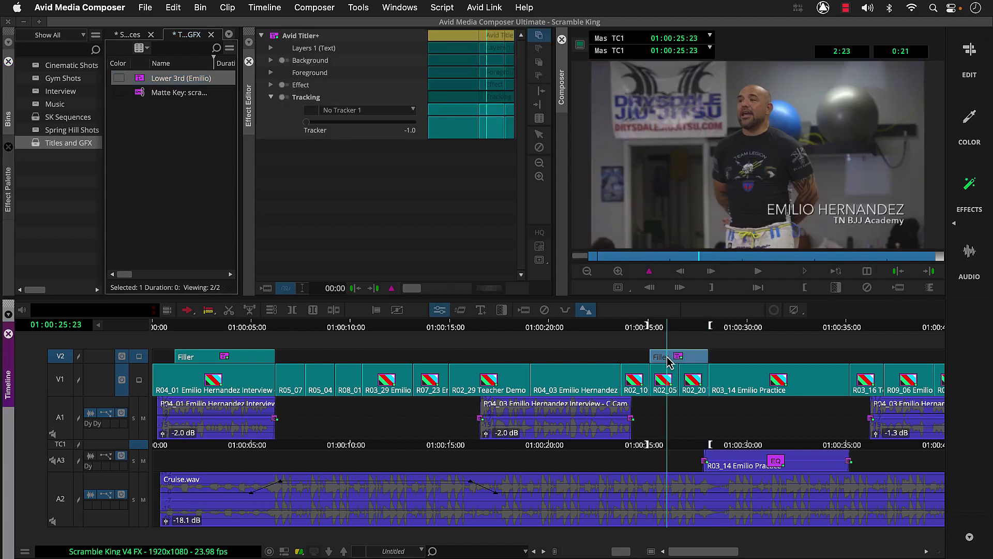
Replace the copy's name line with the second person's name and set leading to -44
click(483, 311)
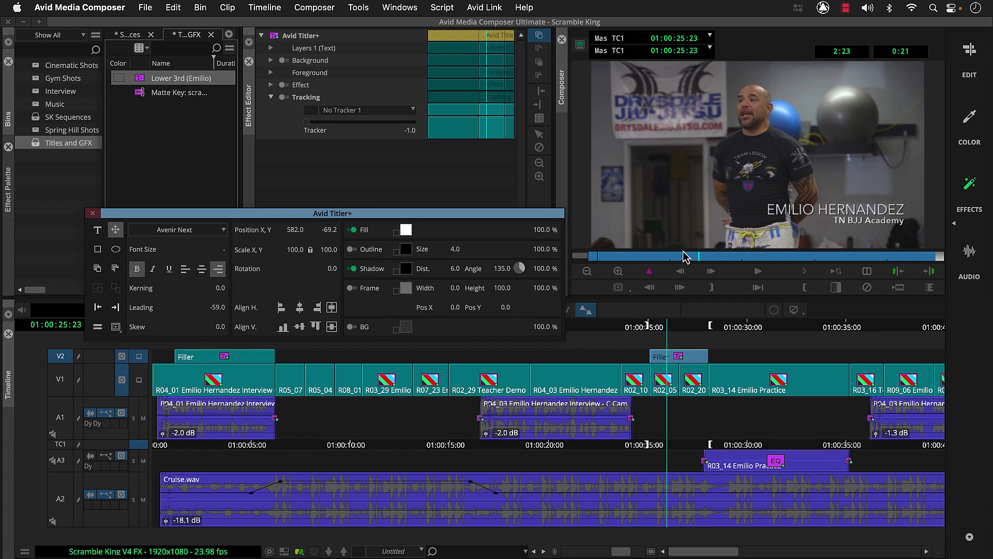
click(782, 210)
click(783, 209)
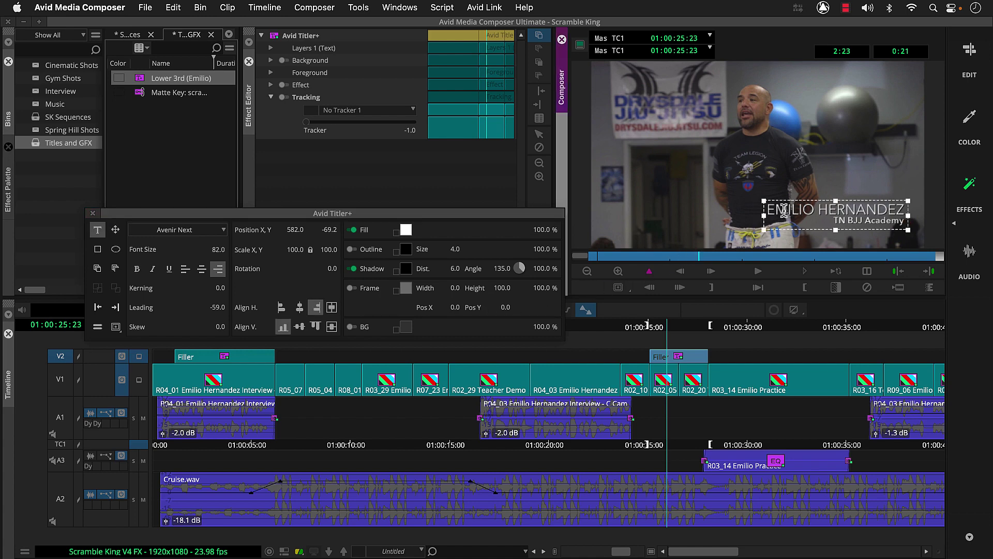
click(786, 210)
text(-)
click(903, 213)
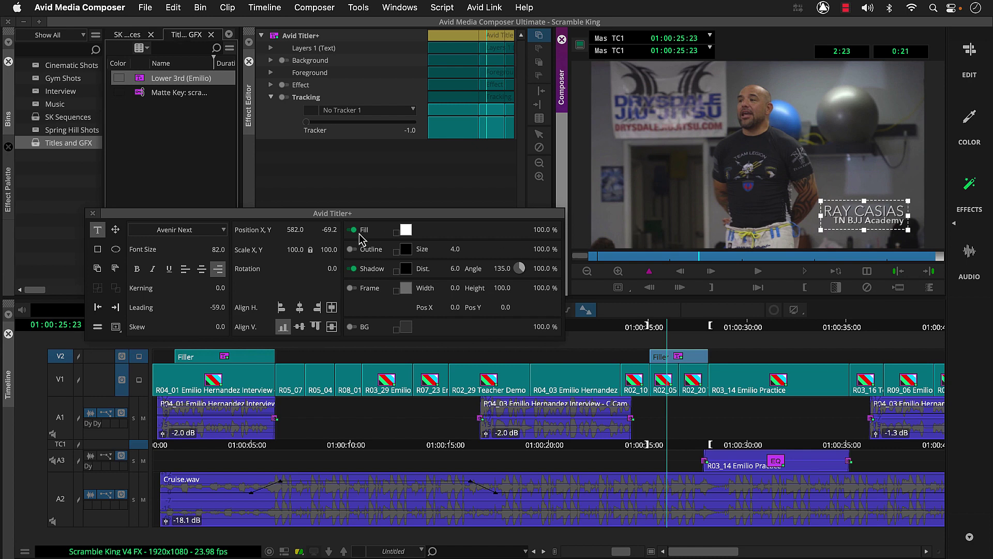
click(115, 230)
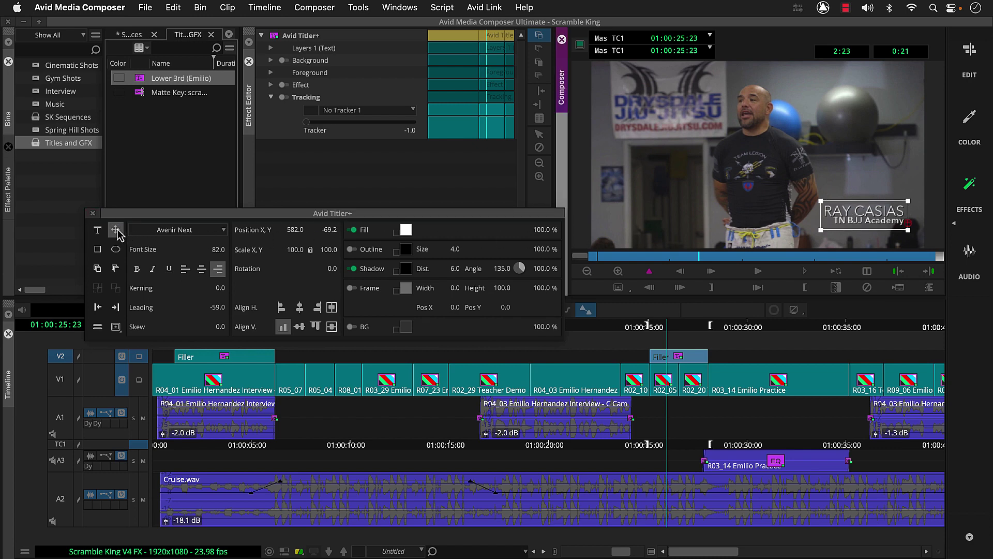
drag(219, 307, 221, 313)
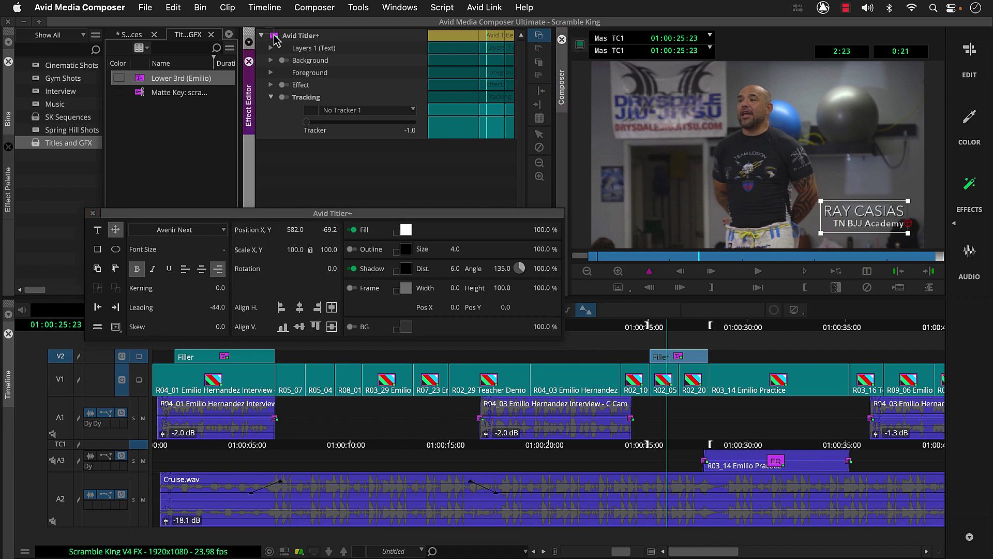
Save the edited title to Titles and GFX as 'Lower 3rd' with the second person's first name
drag(274, 37, 172, 134)
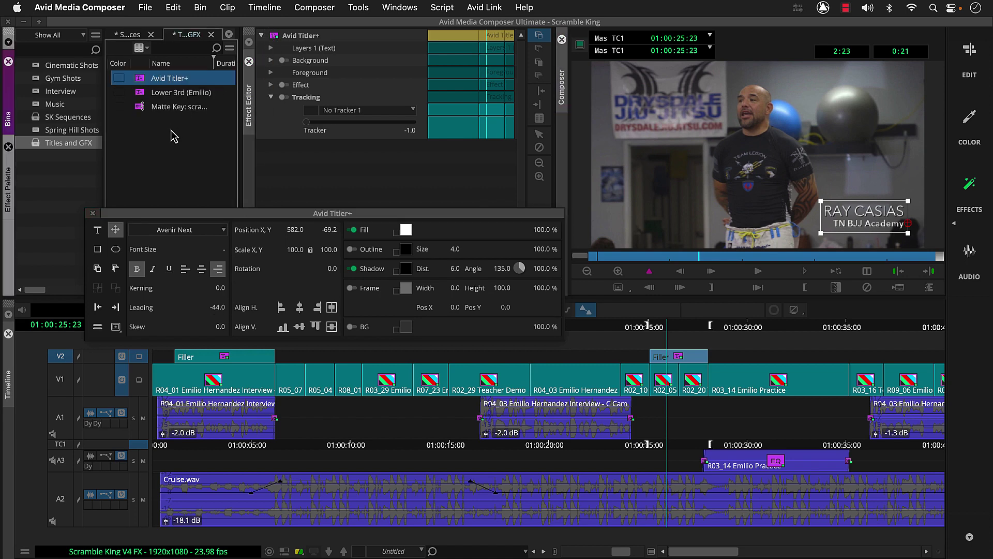
click(171, 80)
text(Lower 3rd (Ray)
key(Return)
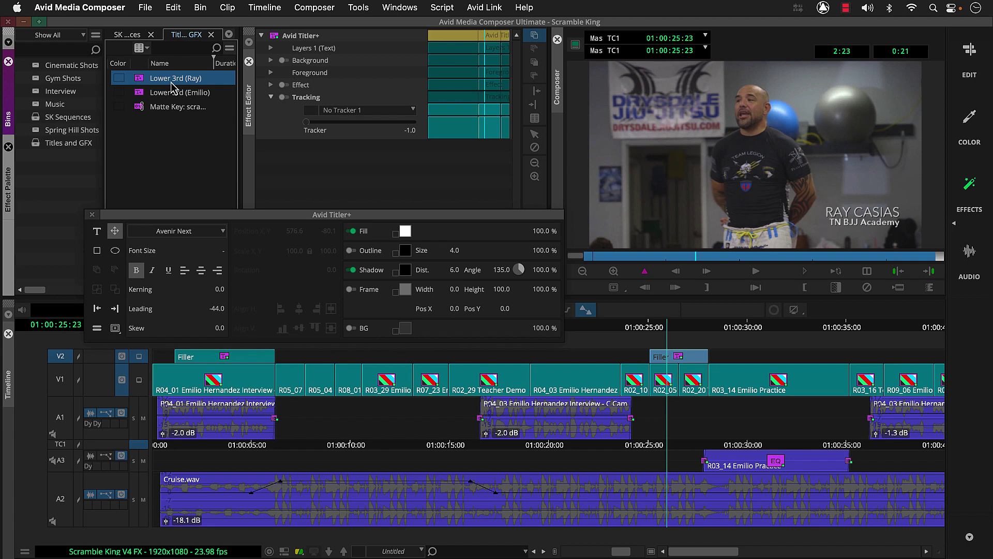
click(57, 378)
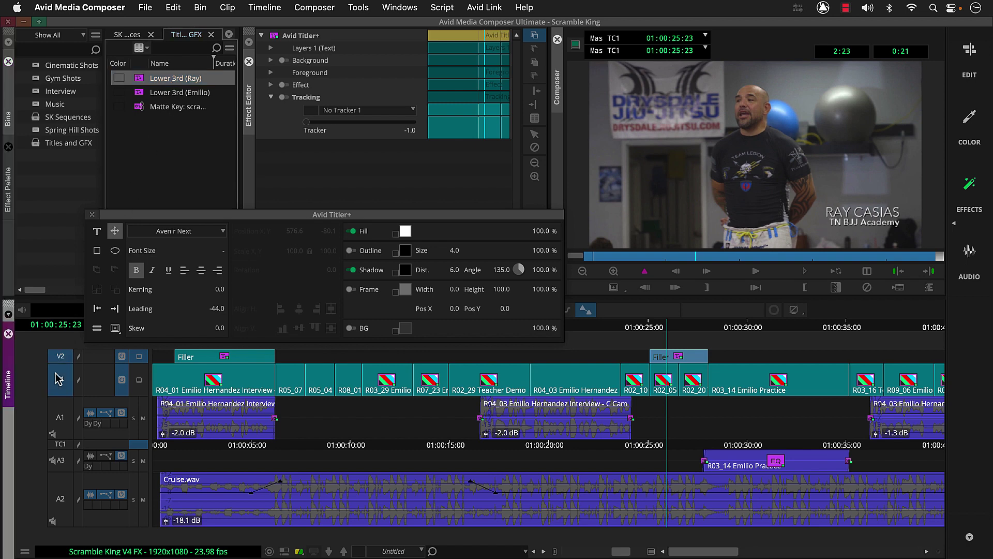
Add a 24-frame dissolve starting at the cut at 01:00:01:14, then play from the start
click(185, 445)
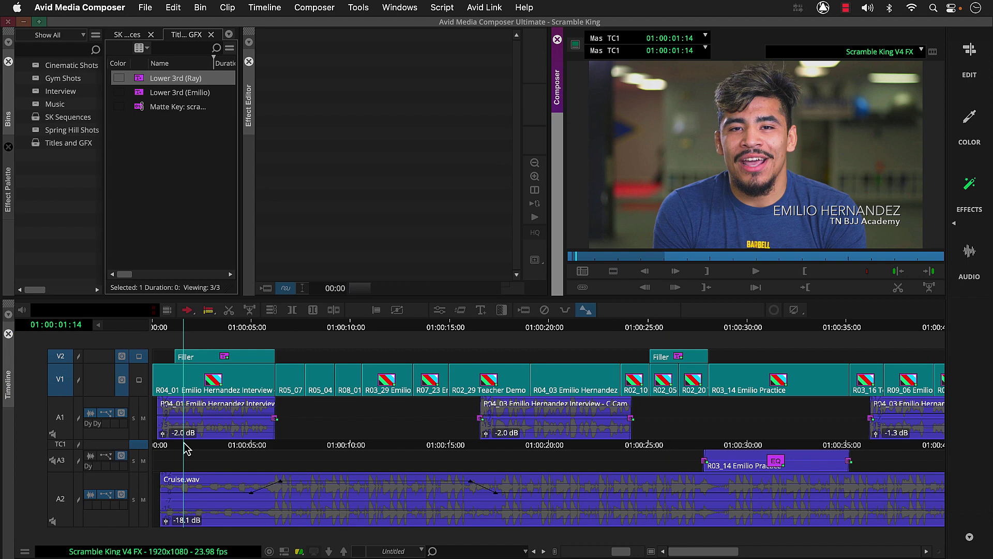
click(502, 310)
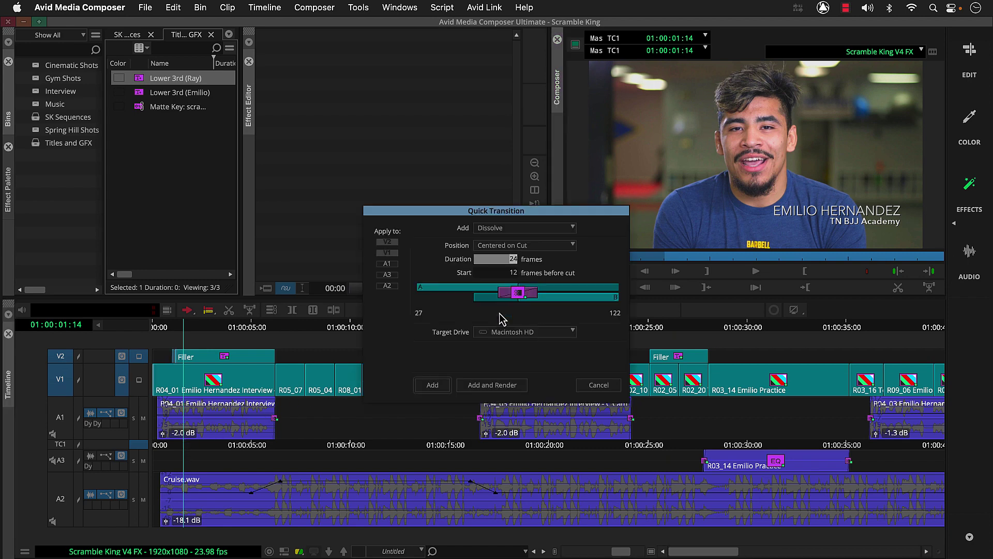
click(546, 247)
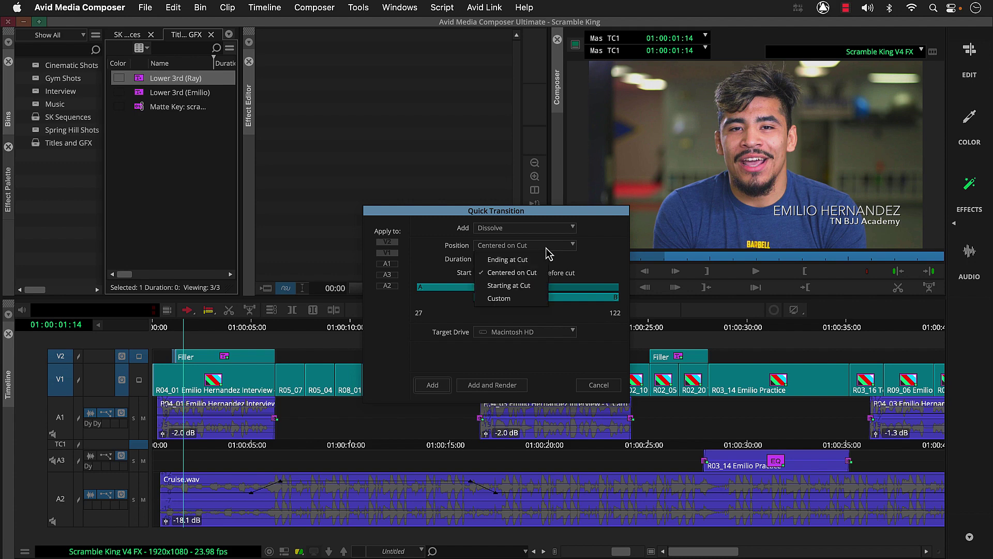
click(537, 286)
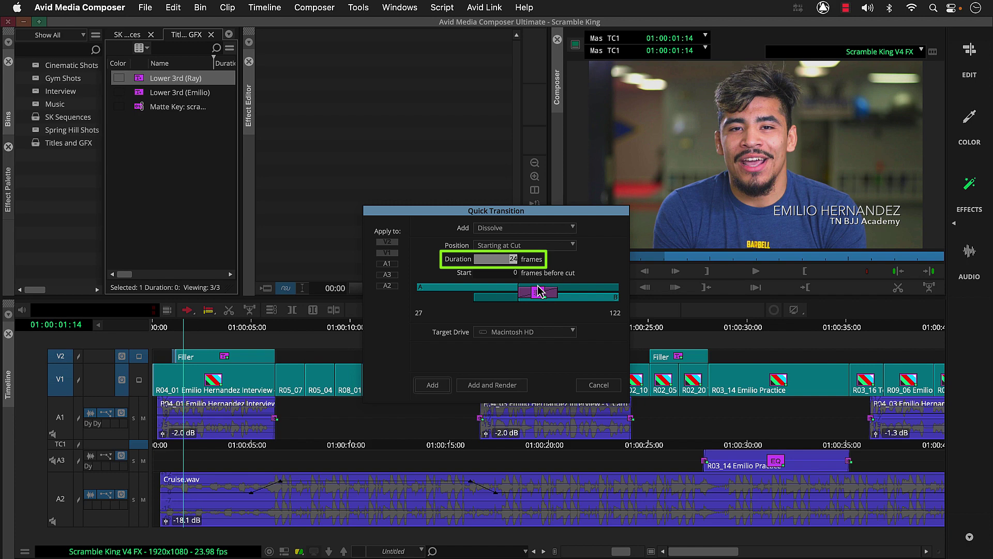
click(443, 387)
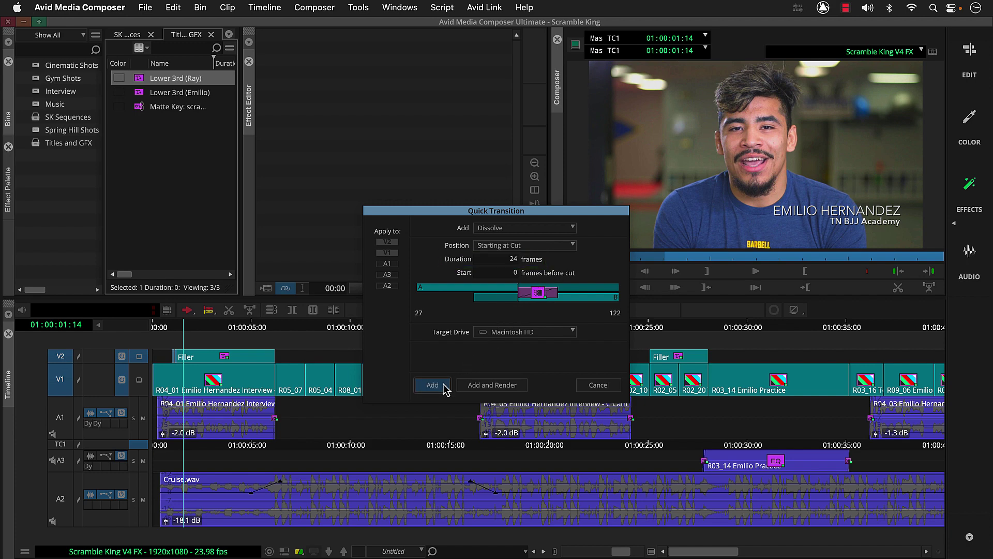
click(157, 330)
key(space)
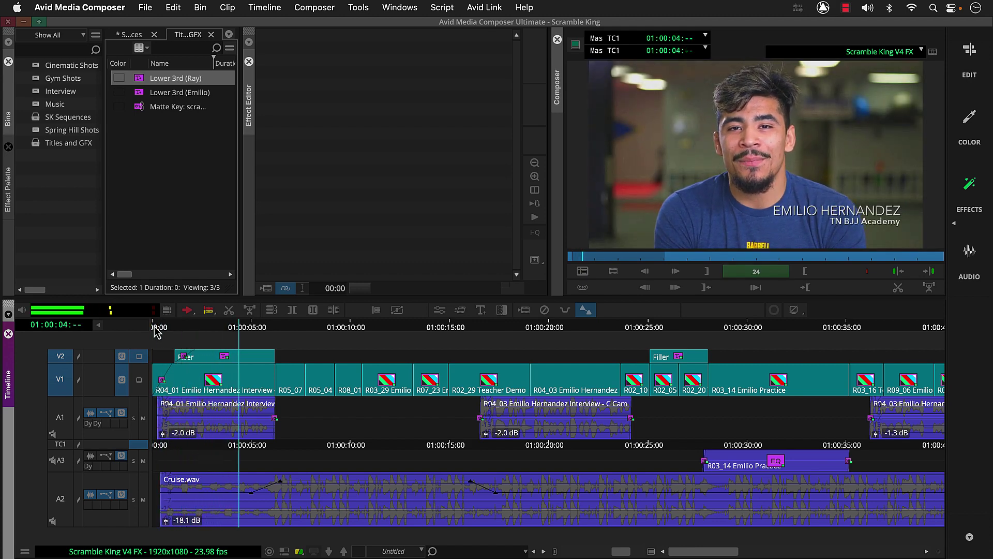
Mark In/Out around the final Tilt Up Emilio clip, 01:02:34:08 to 01:02:39:02
key(space)
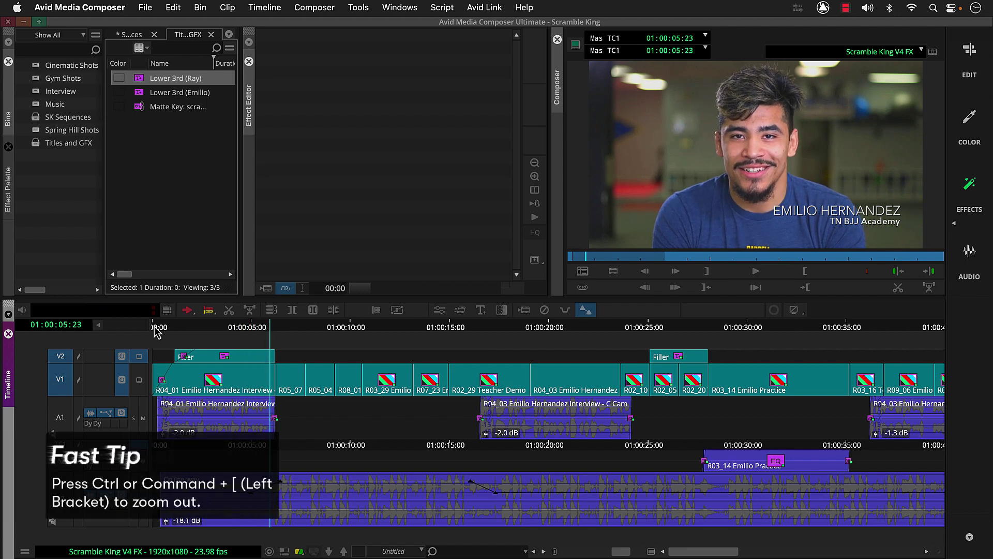
key(super+bracketleft)
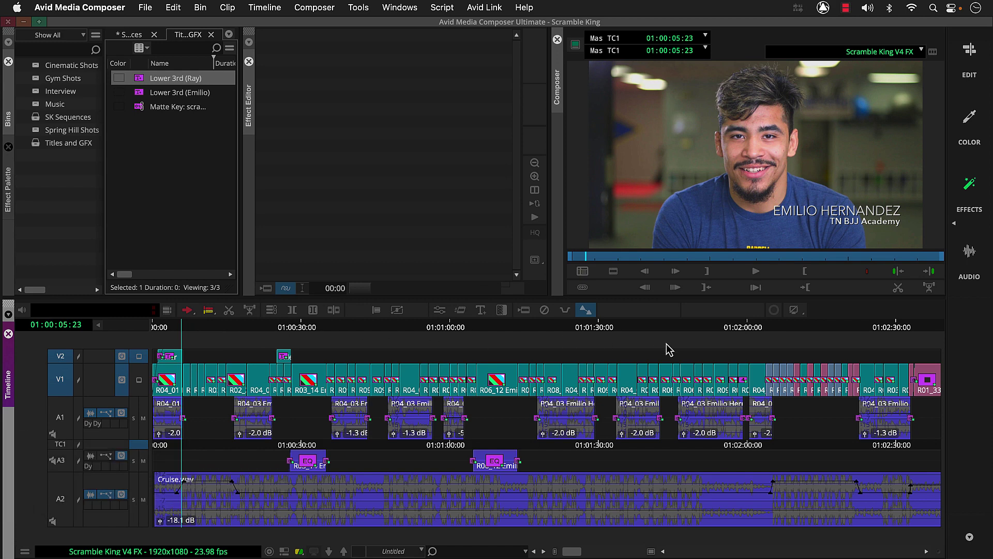
click(924, 331)
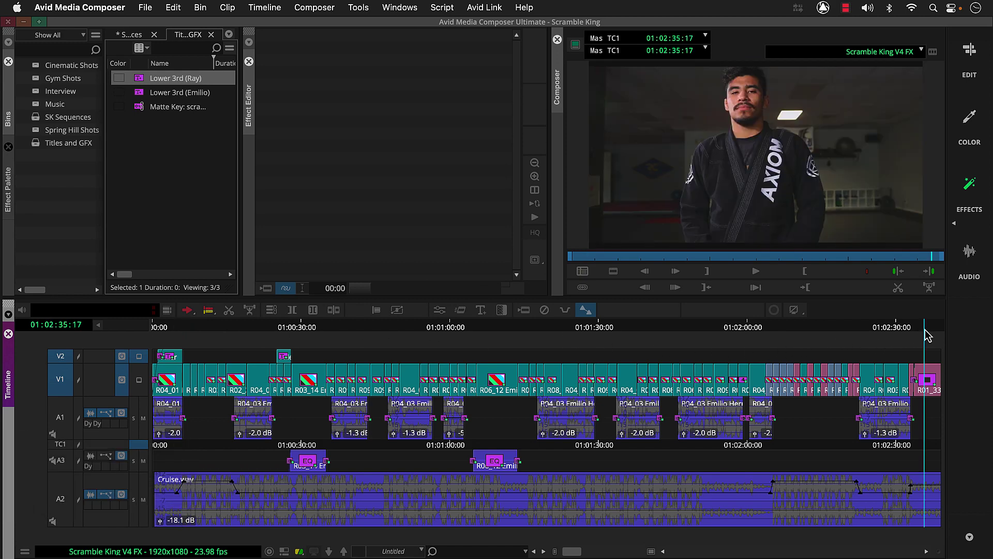
key(super+bracketright)
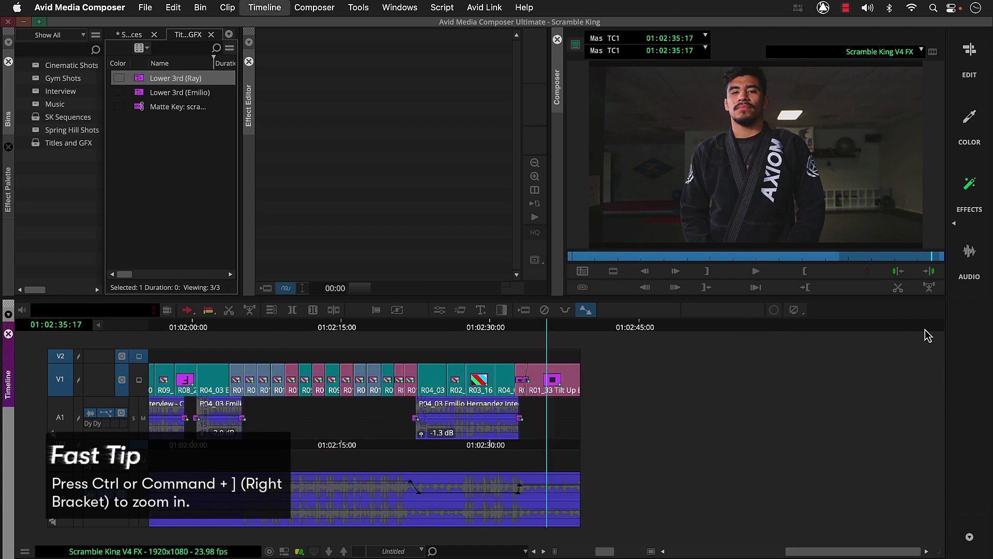
click(520, 329)
key(o)
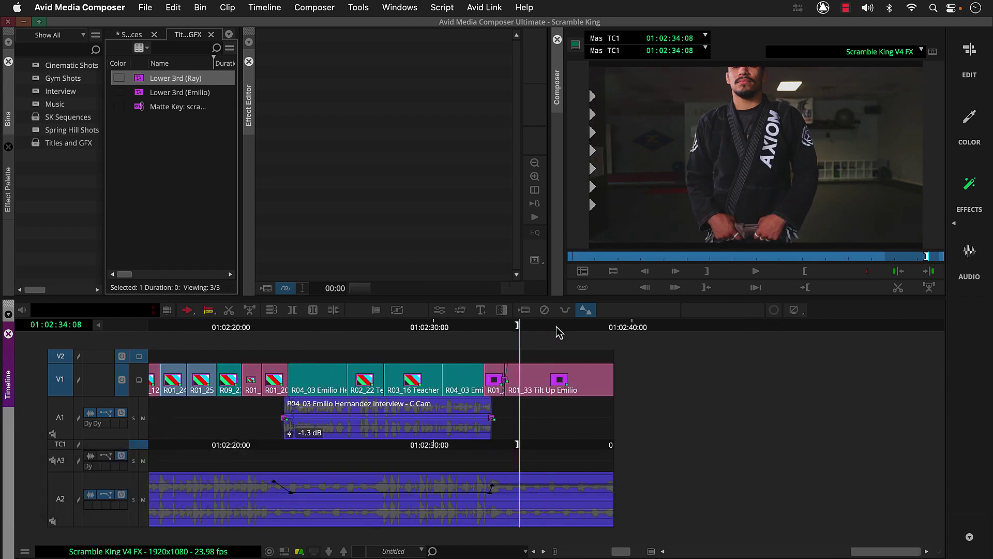
click(612, 329)
key(i)
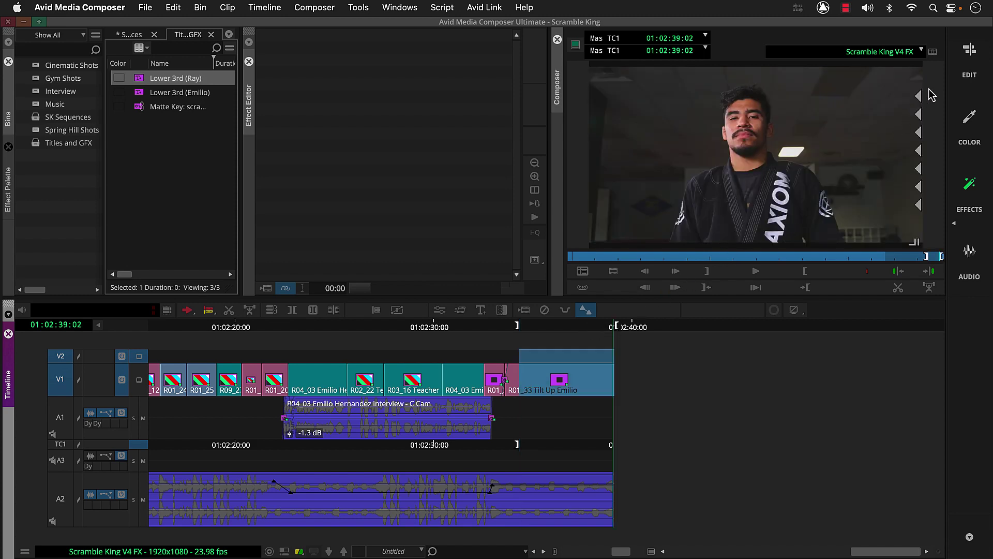
Overwrite the Scramble King Matte Key logo clip onto V2 over the marked ending
click(969, 61)
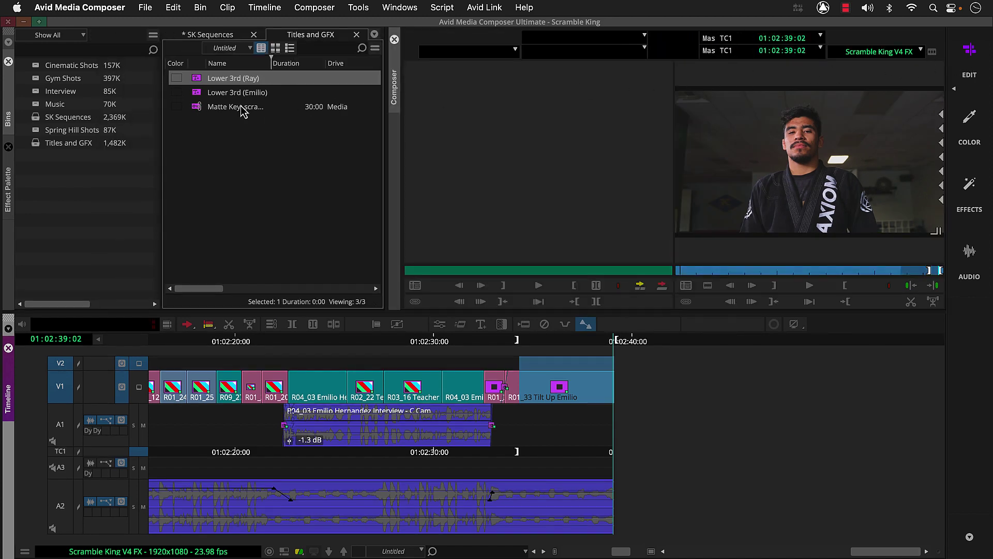
click(199, 110)
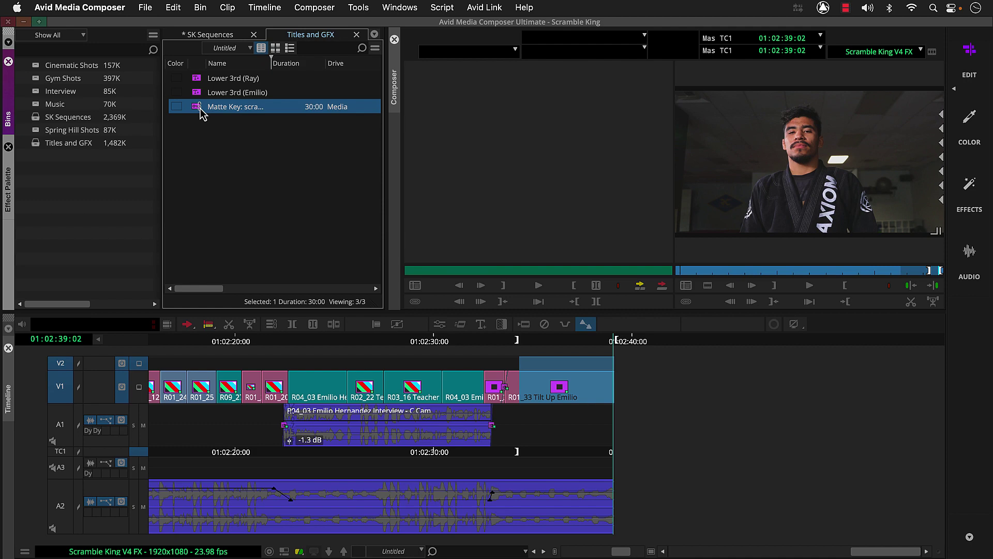
double_click(200, 109)
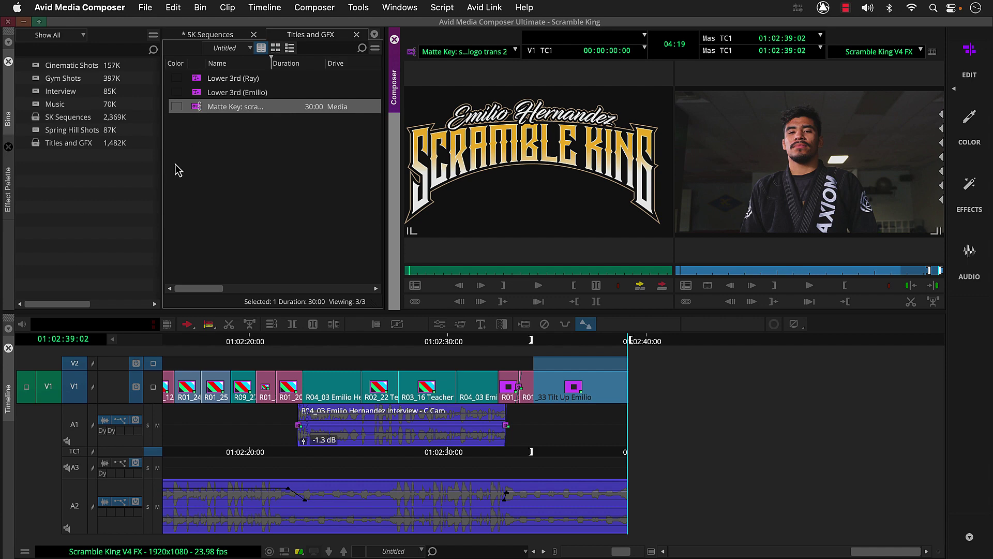
click(78, 386)
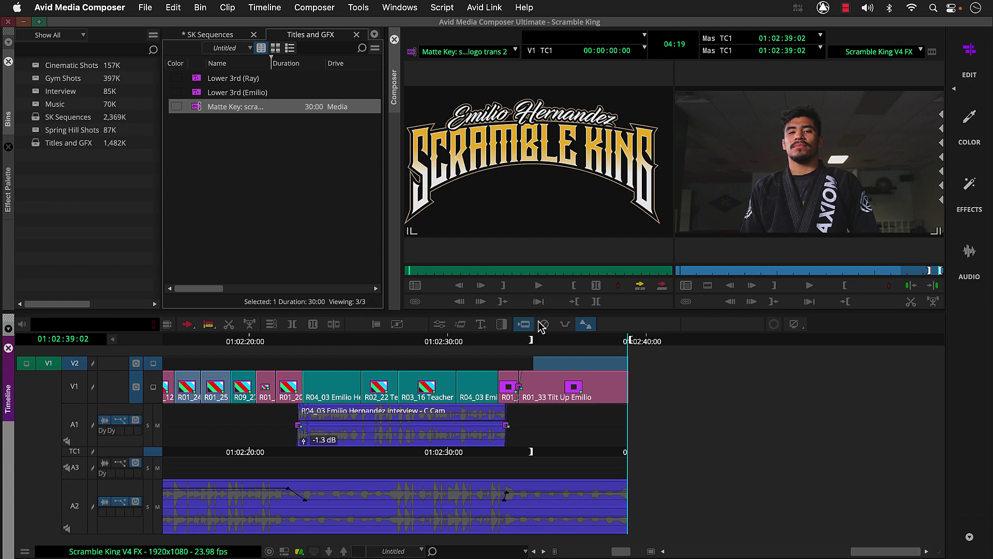
click(658, 289)
click(658, 290)
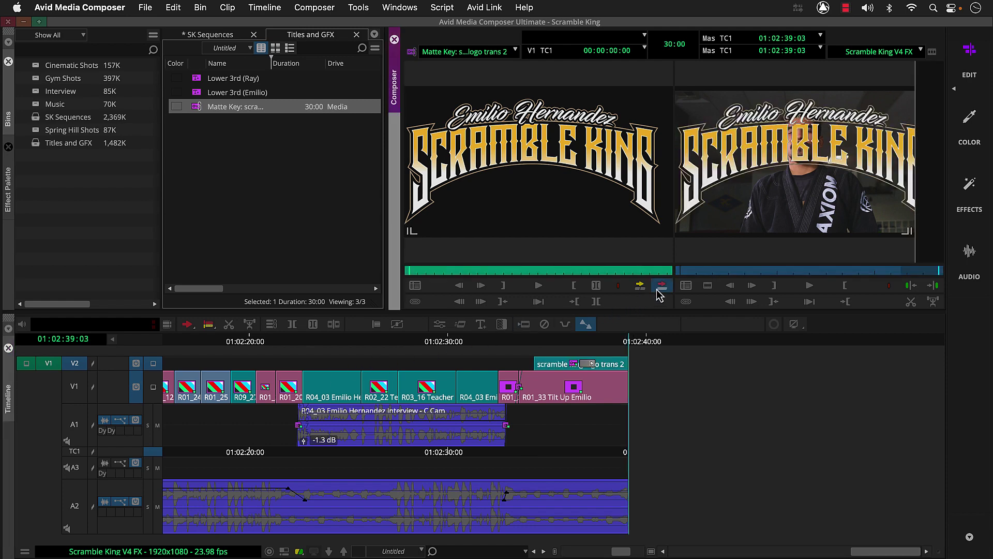
click(592, 341)
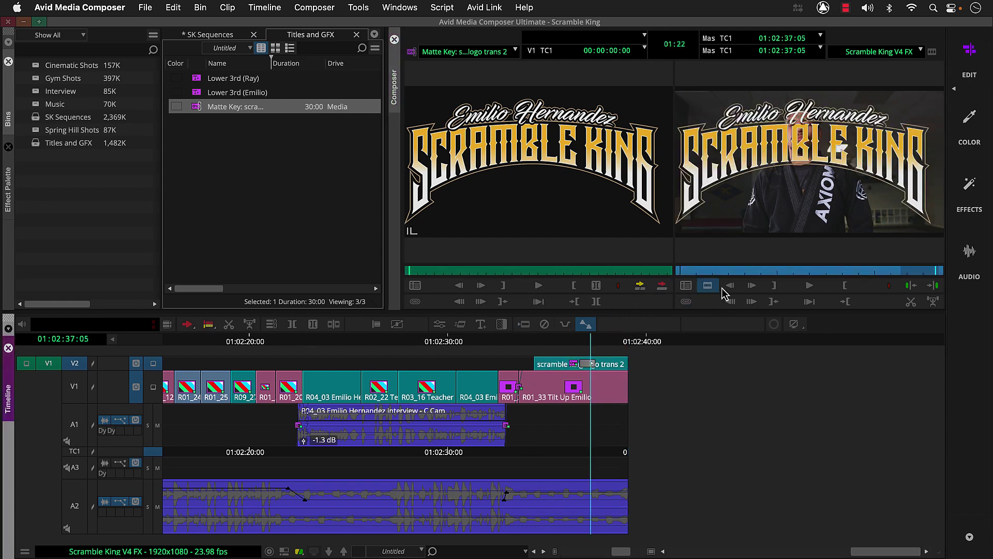
Scale the logo to 37 with Fixed Aspect, move it lower, and delete the stray keyframe
click(967, 187)
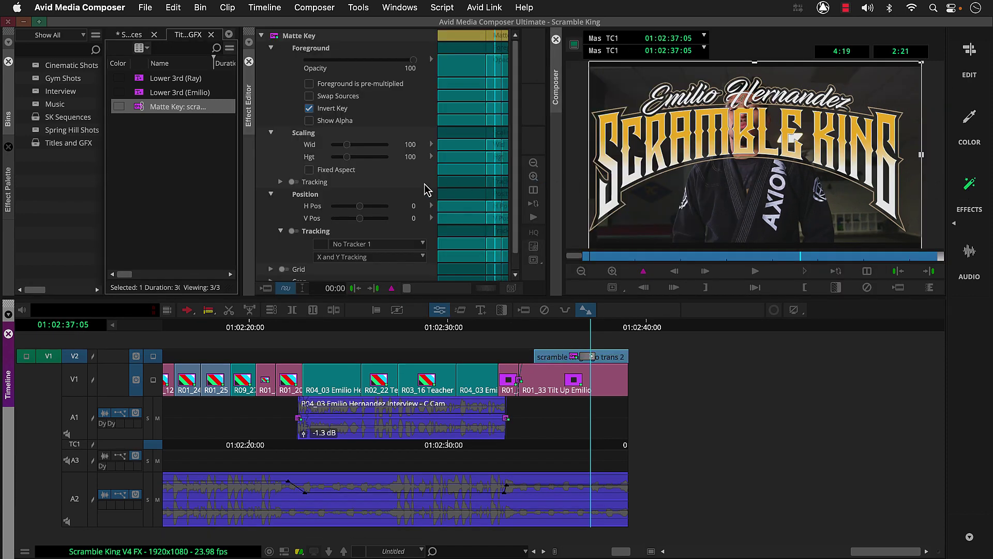
click(309, 171)
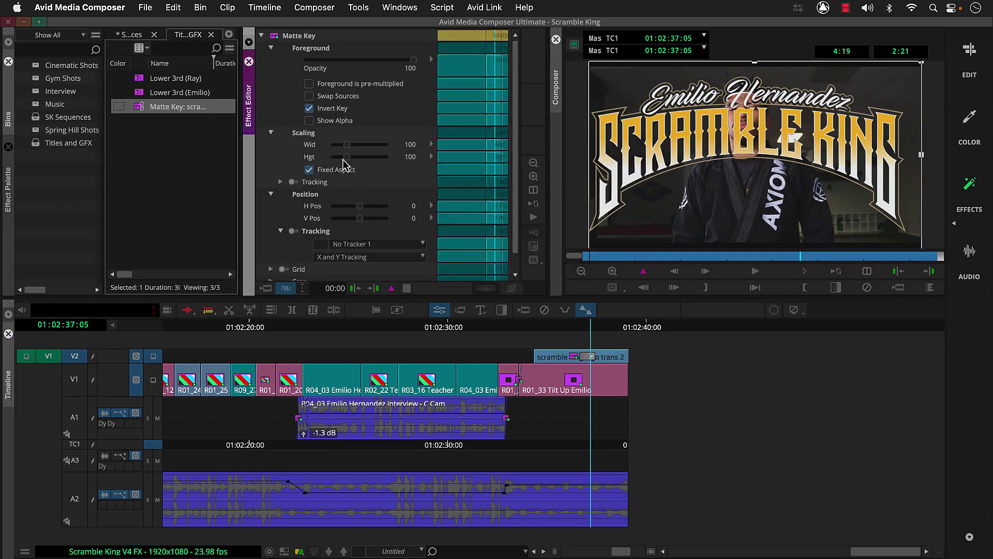
drag(345, 158, 337, 158)
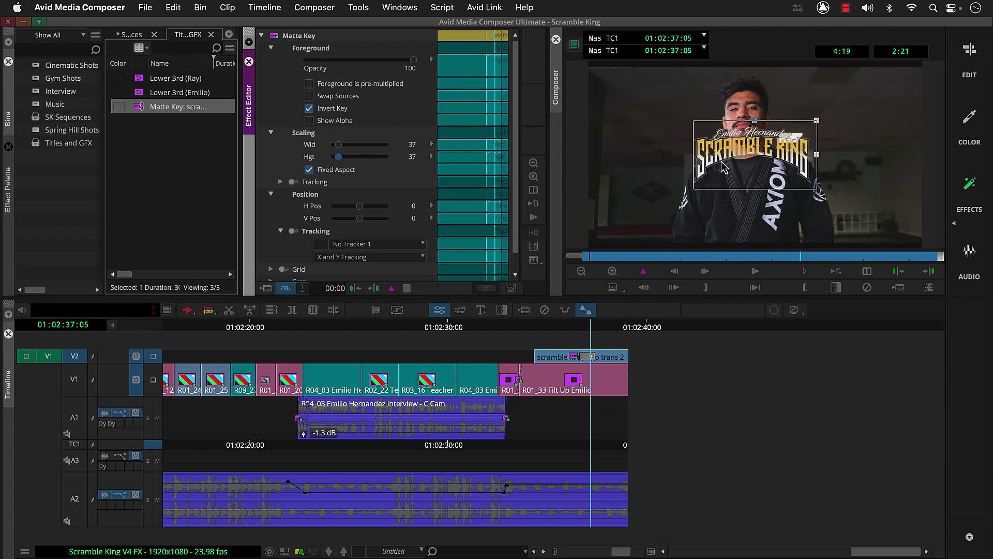
drag(751, 163, 753, 205)
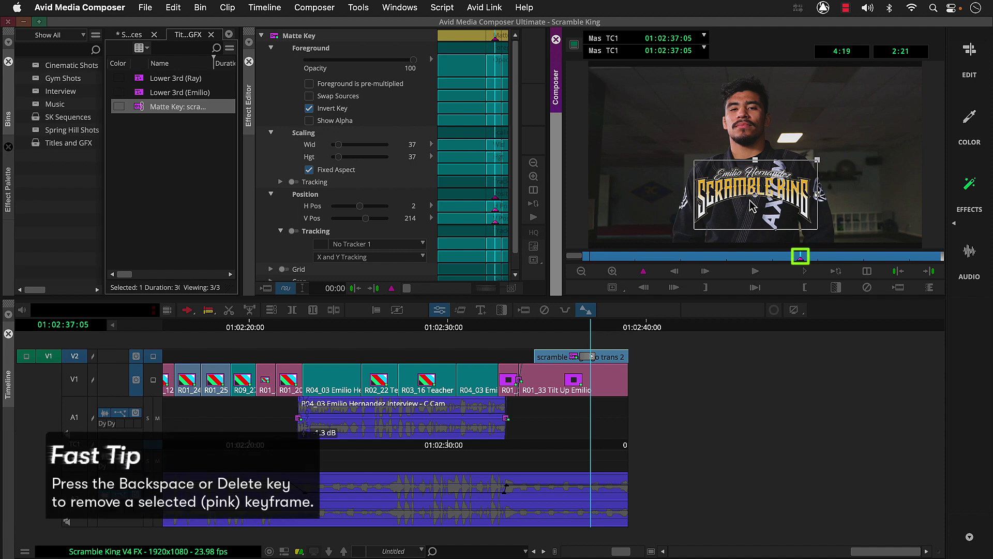
key(BackSpace)
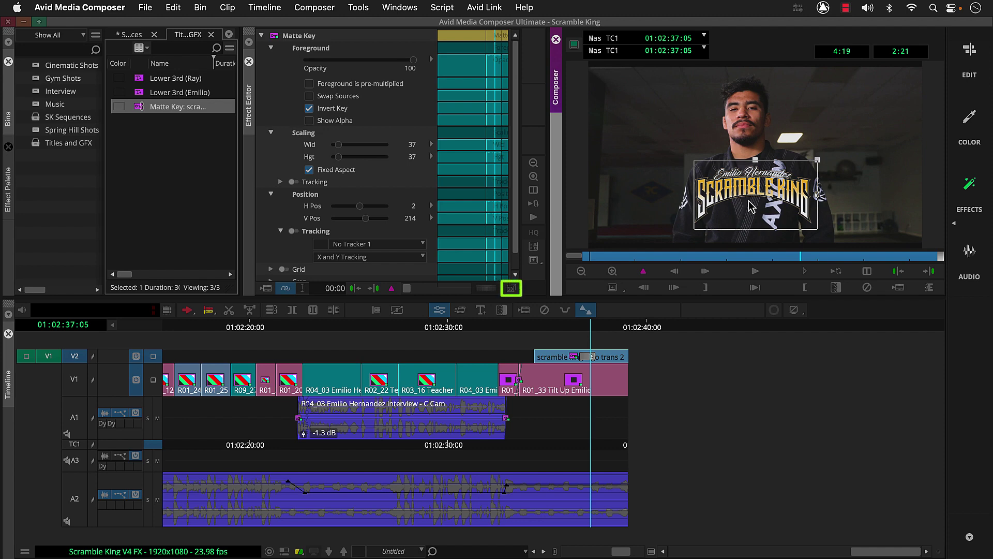
Promote the logo's matte key to 3D and add a drop shadow at opacity 82, X 3, Y -5
click(512, 288)
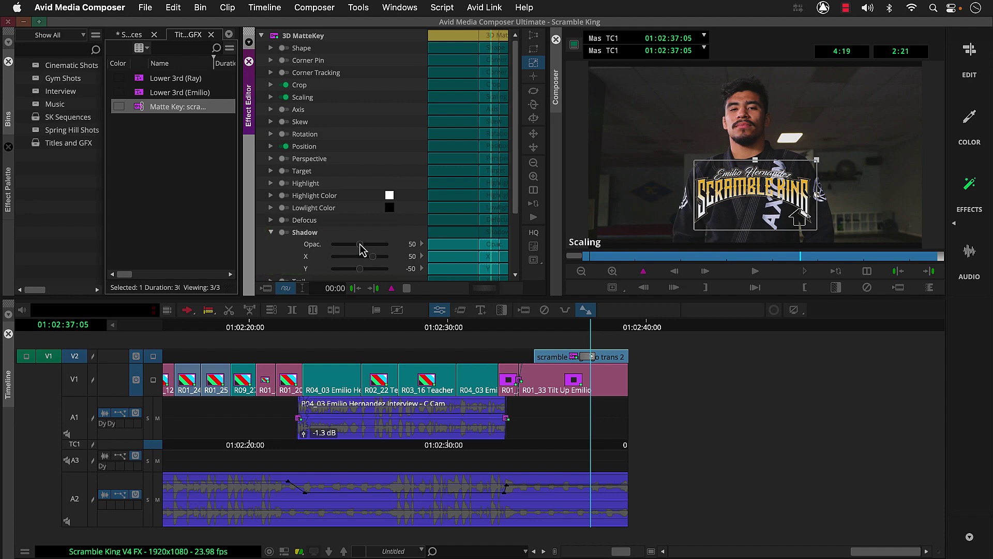
drag(360, 245, 385, 271)
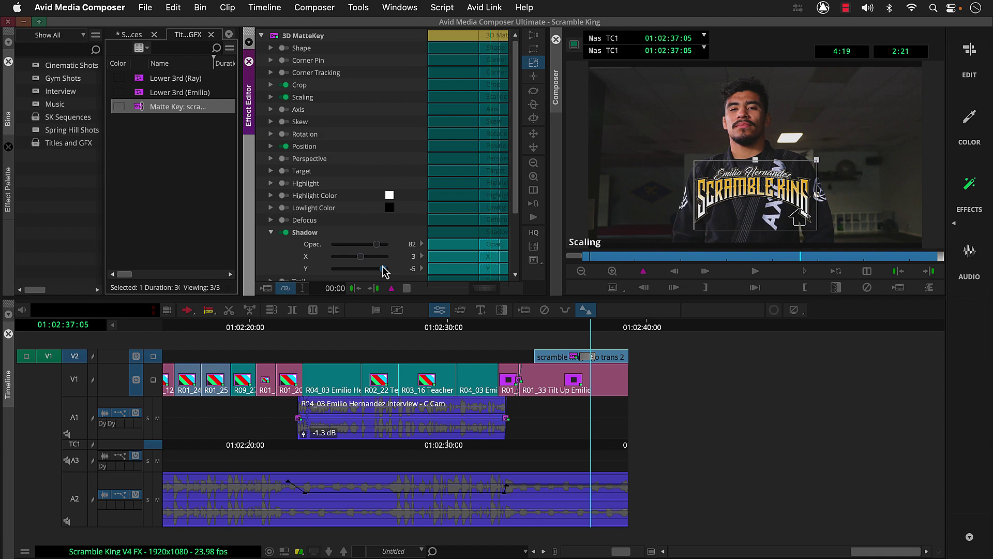
Add a 12-frame dissolve at the start of the logo clip
click(539, 325)
click(539, 326)
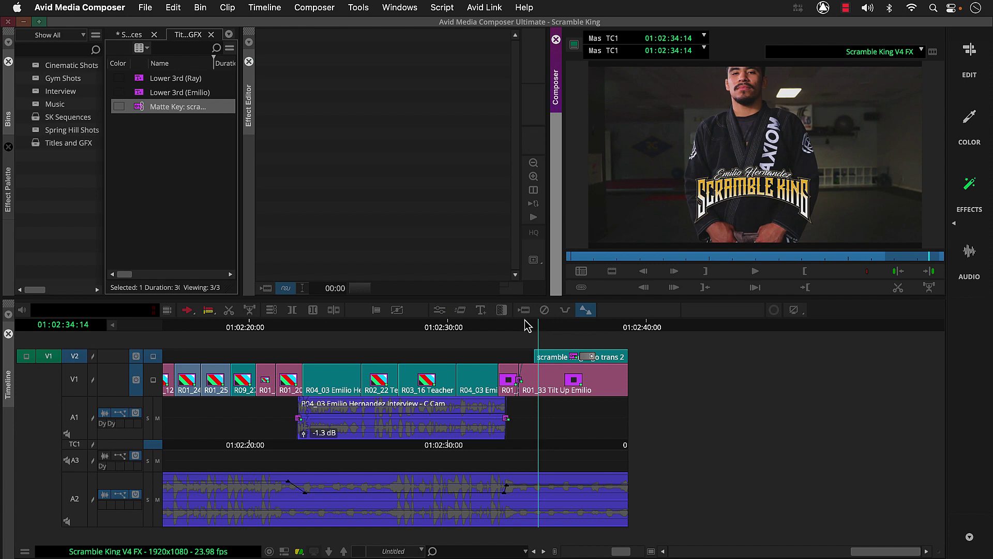
click(501, 309)
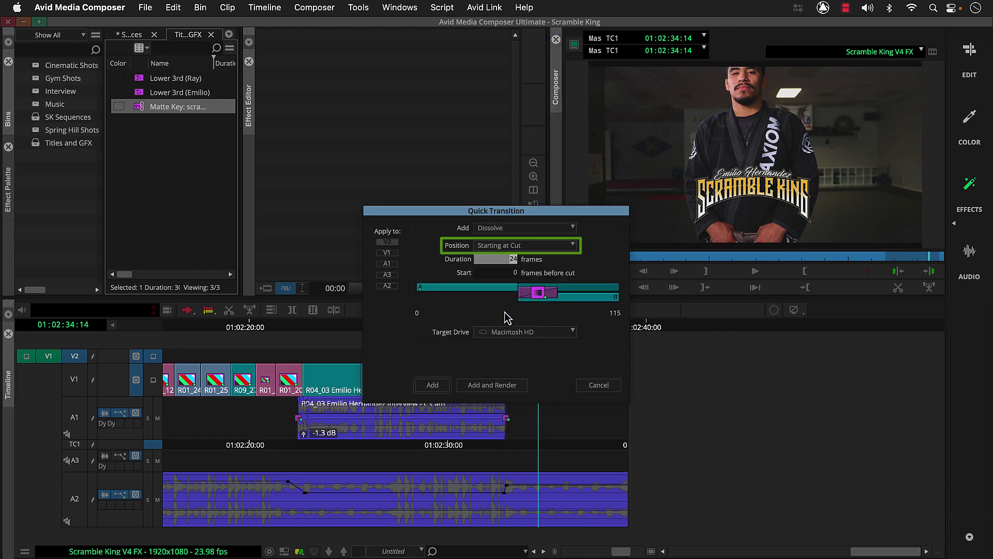
text(12)
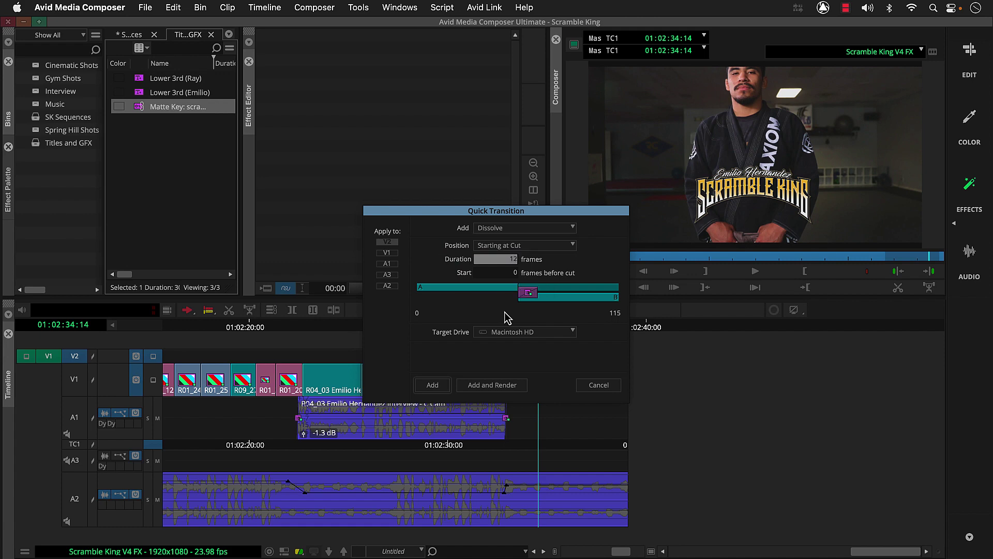
click(445, 387)
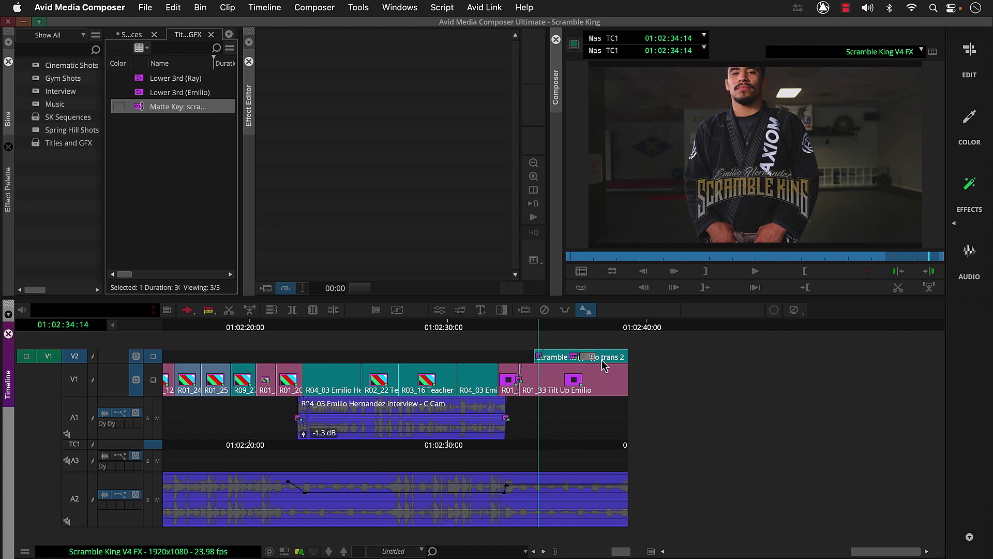
Add a 24-frame dissolve ending at the final cut on V1 and V2
click(619, 363)
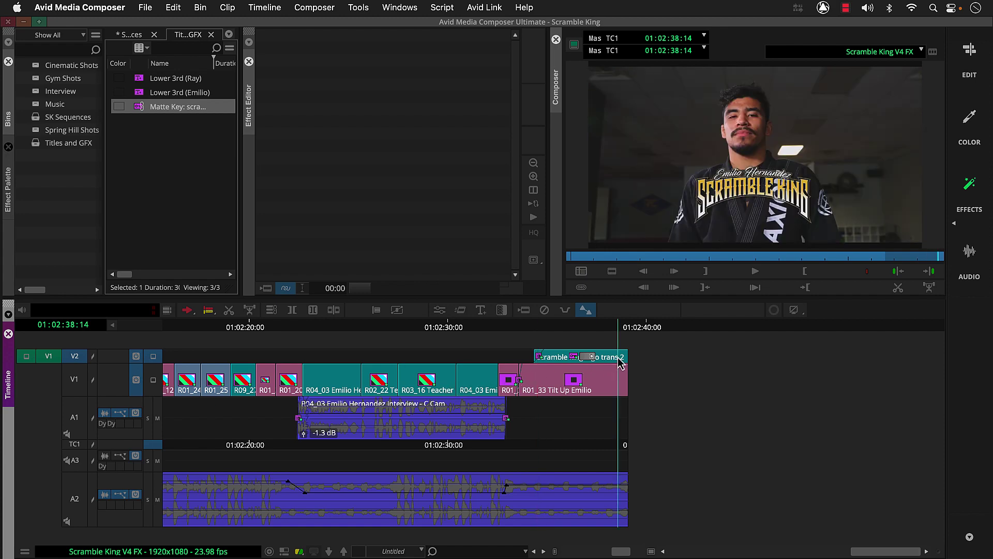
click(502, 310)
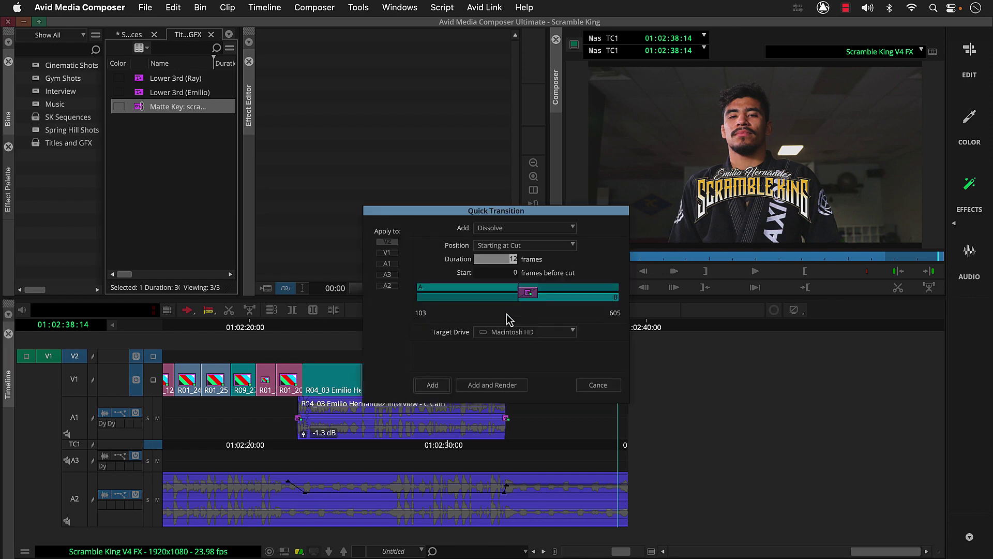
click(534, 247)
click(533, 261)
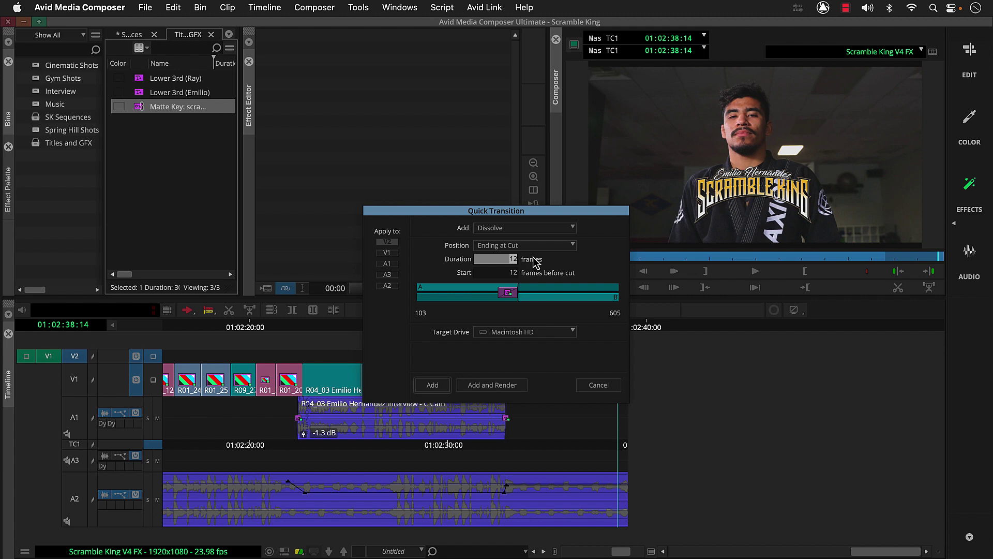
text(24)
click(396, 255)
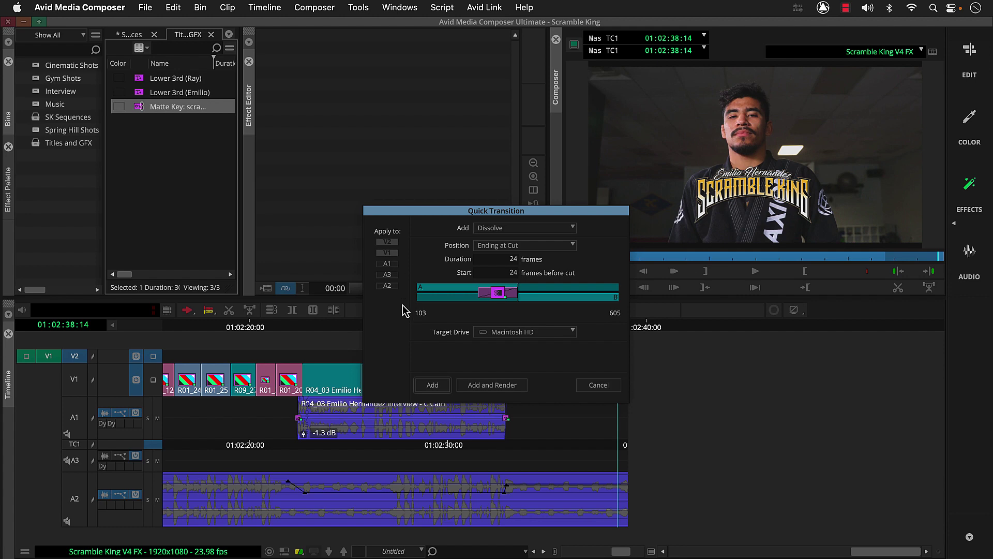
click(418, 382)
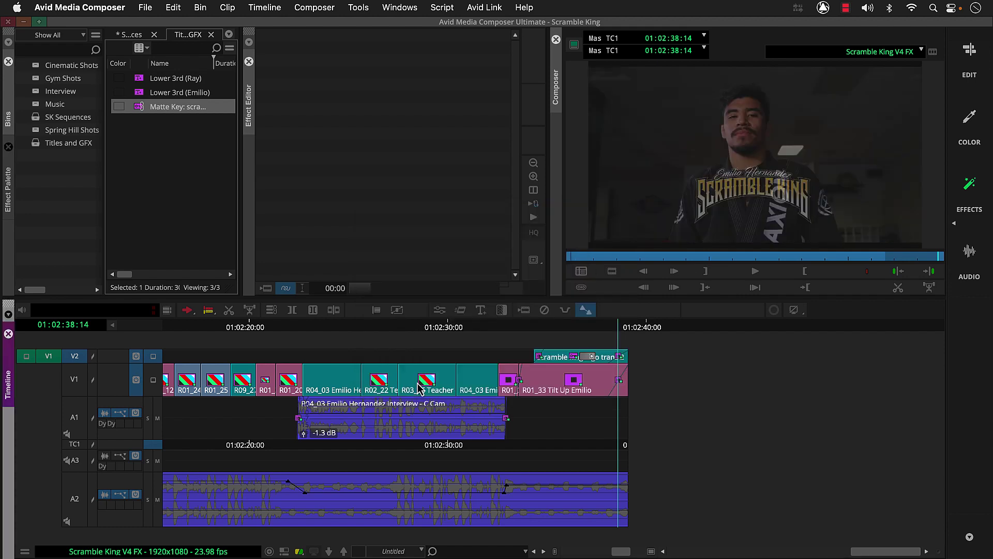
Play the sequence from 01:02:28:10 to review the closing fade
click(417, 385)
key(space)
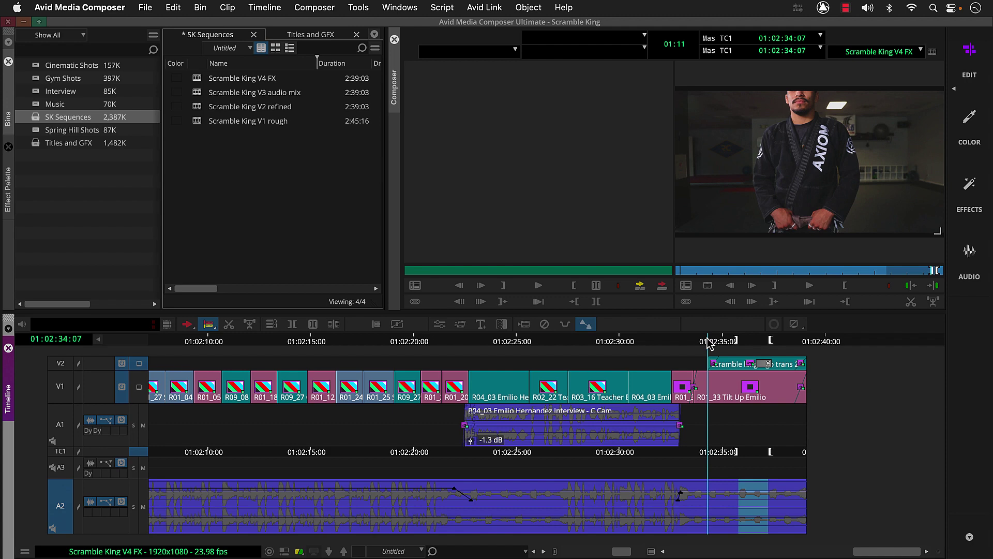
Review the ending music, then extract the A2 music between the IN and OUT marks
key(space)
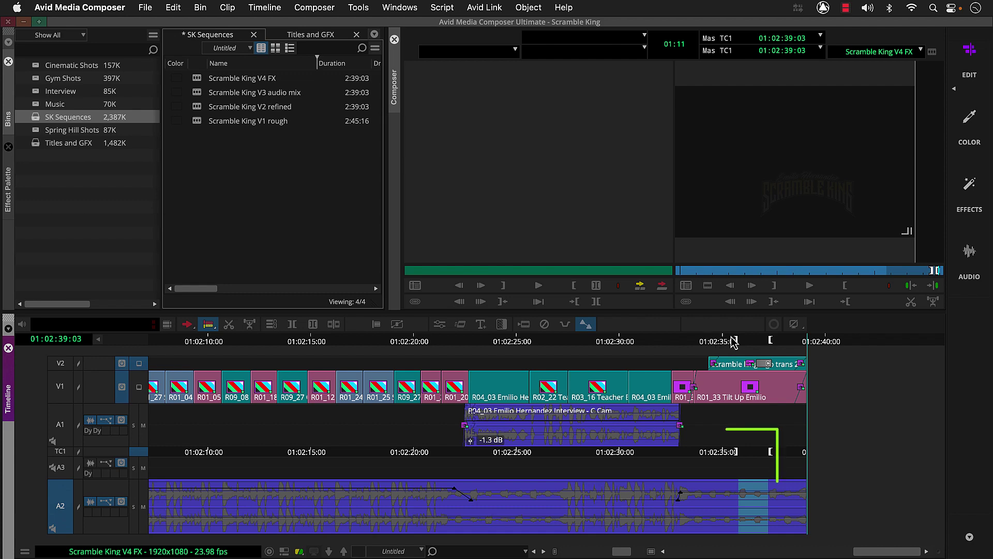
click(747, 339)
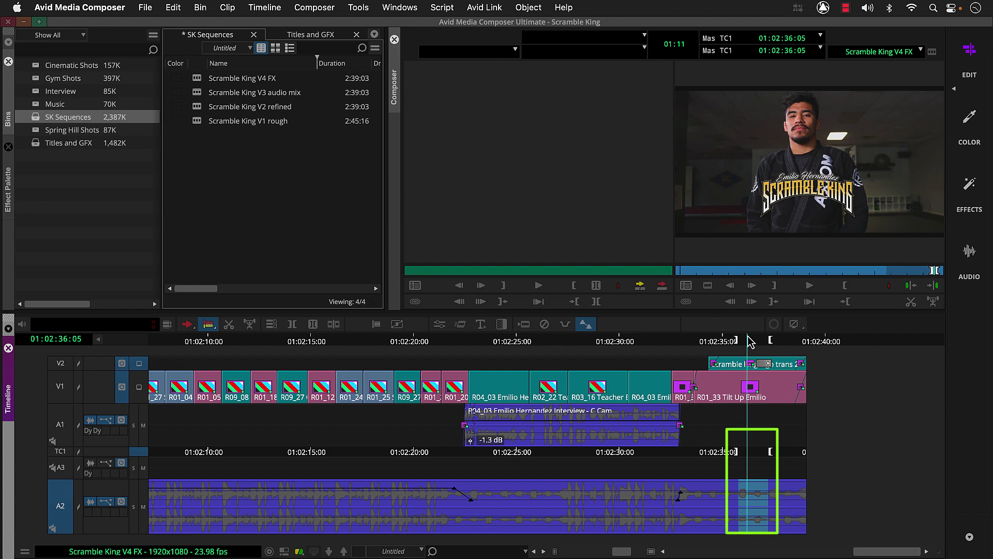
key(space)
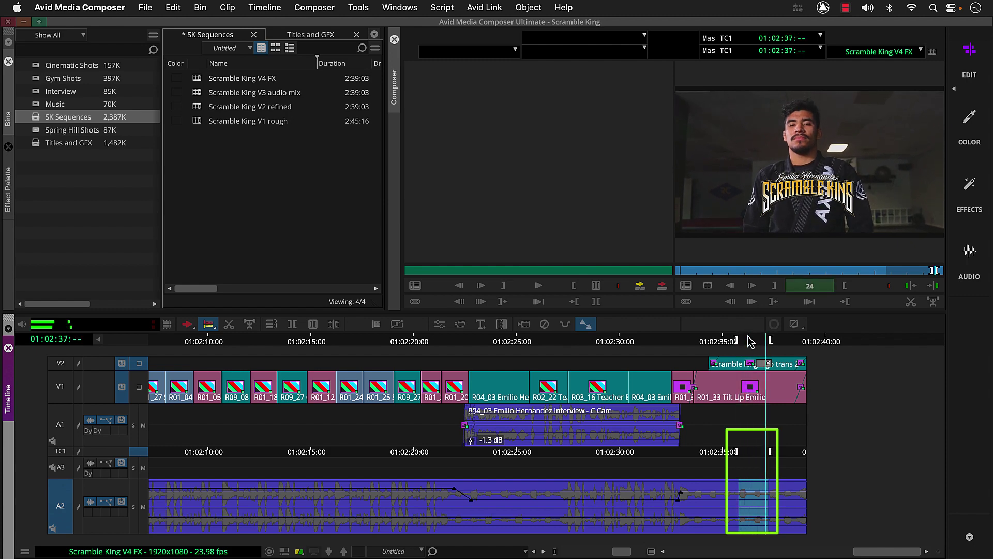
key(space)
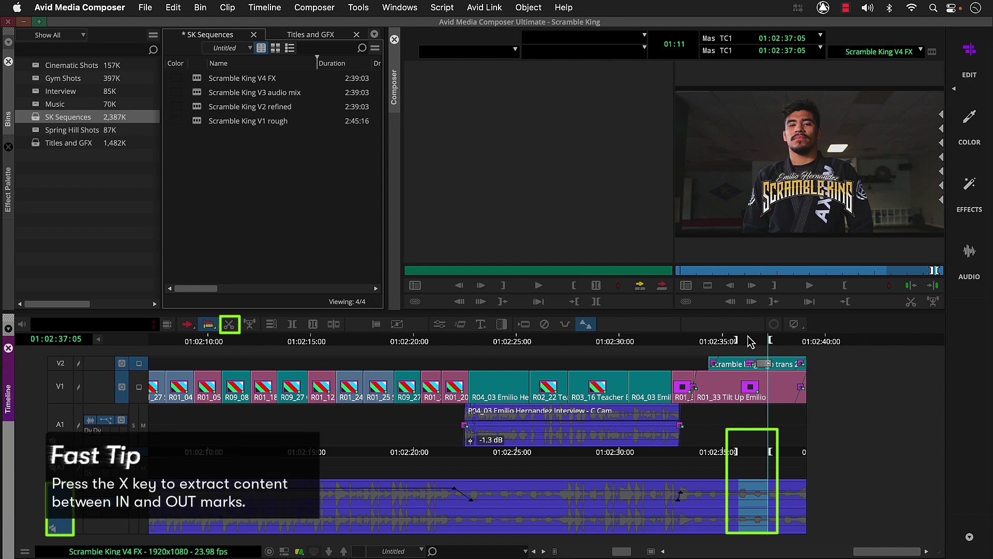
key(x)
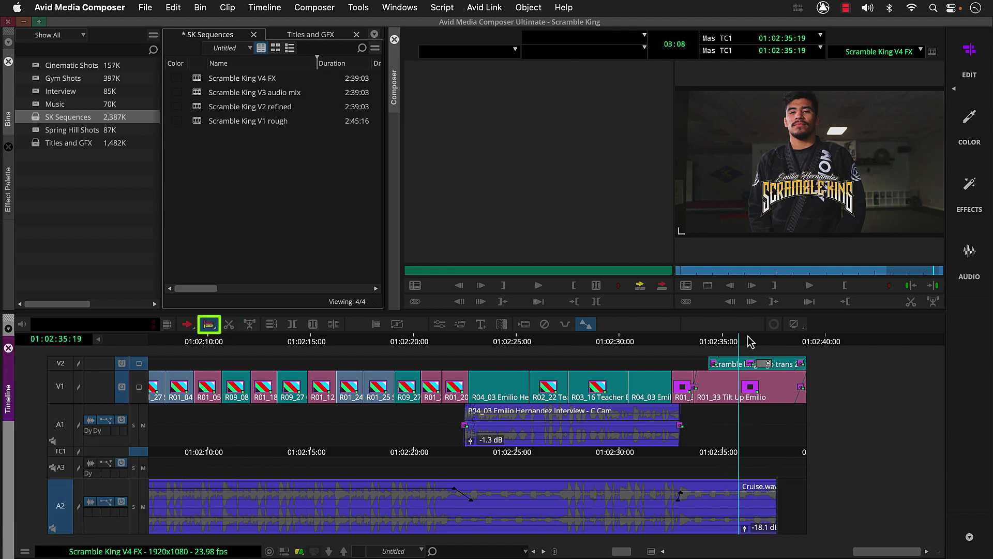
Trim the video tail back so the sequence ends at 01:02:37:16, then play it
click(805, 377)
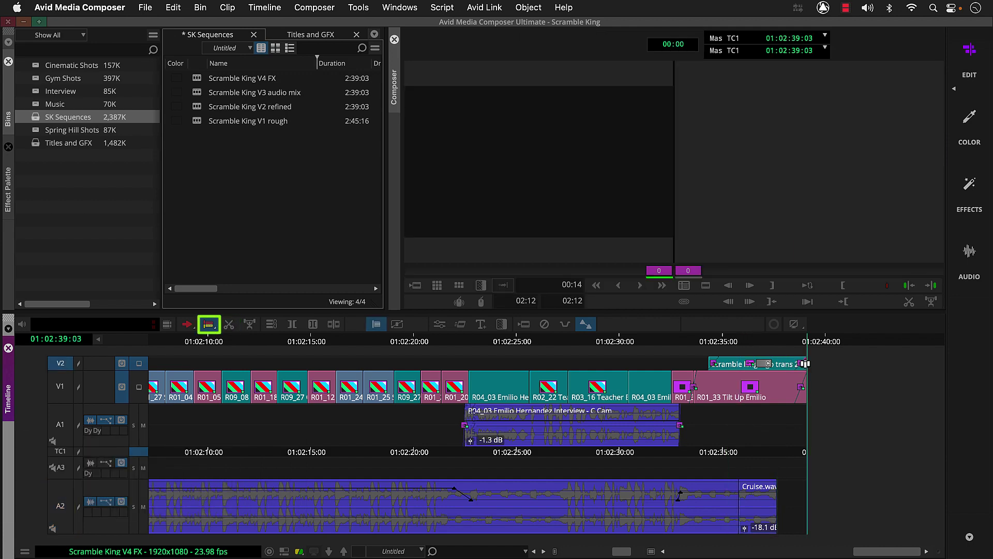
drag(805, 377, 777, 386)
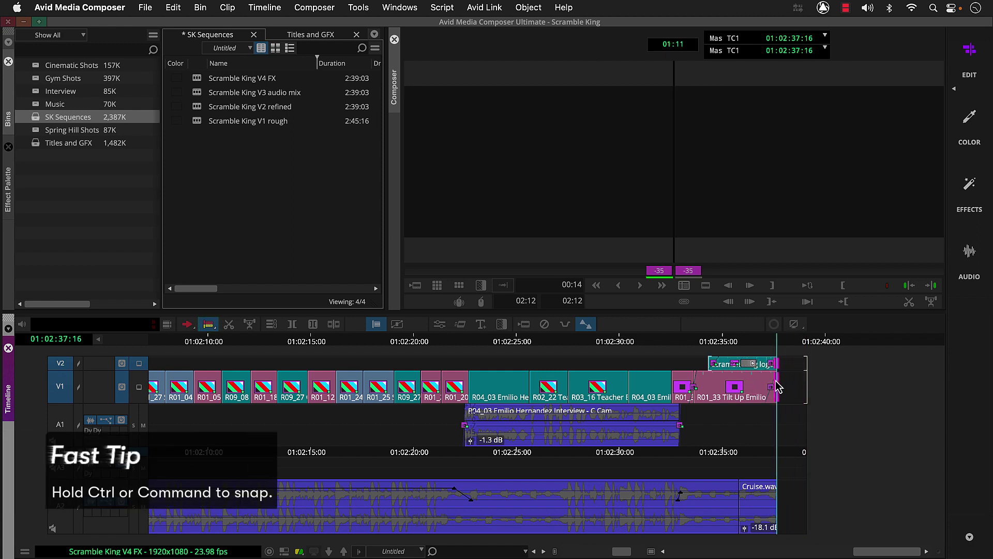
drag(777, 386, 776, 385)
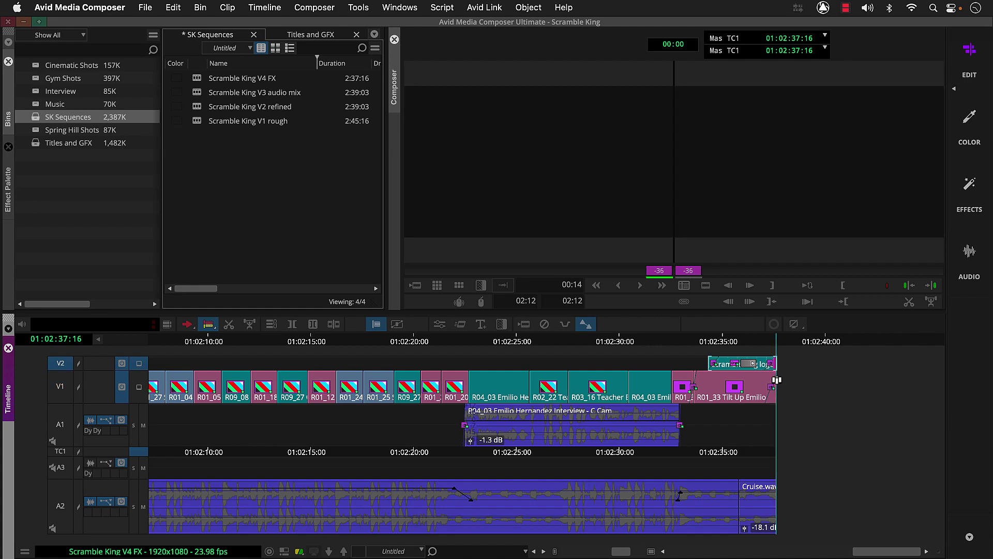
key(Left)
click(653, 344)
key(space)
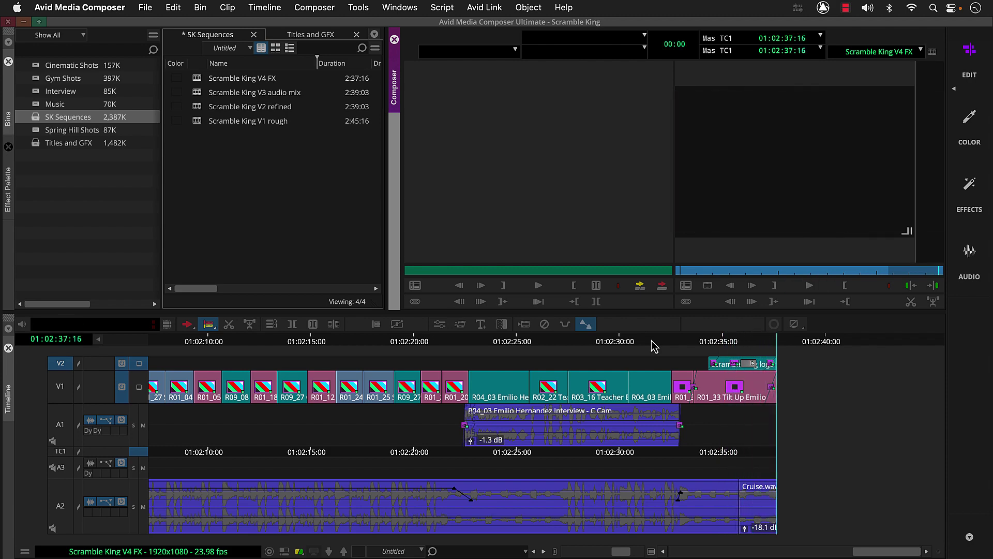
Park on the jiu-jitsu shot and apply a Black target mask to the record monitor
click(652, 342)
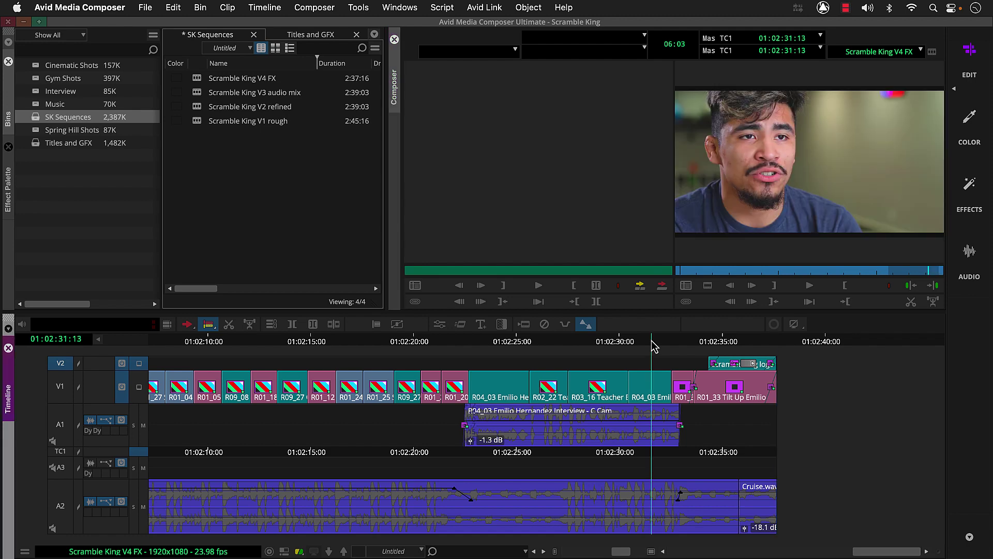
drag(652, 343, 551, 342)
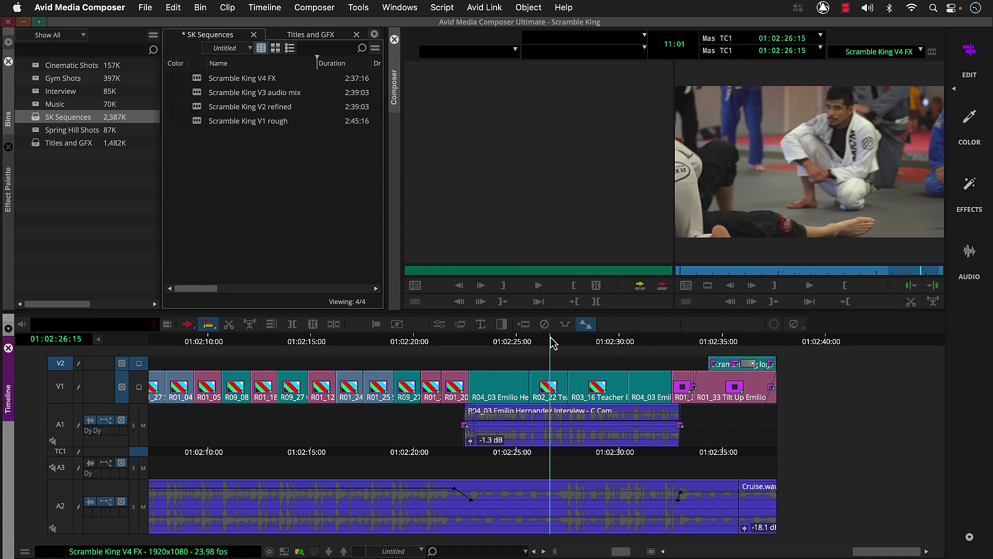
right_click(779, 166)
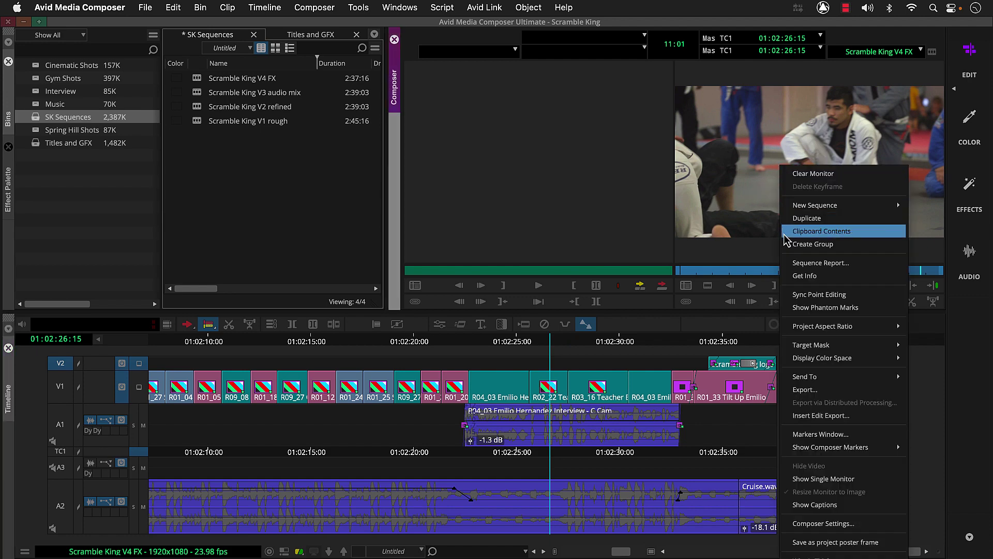
mouse_move(785, 344)
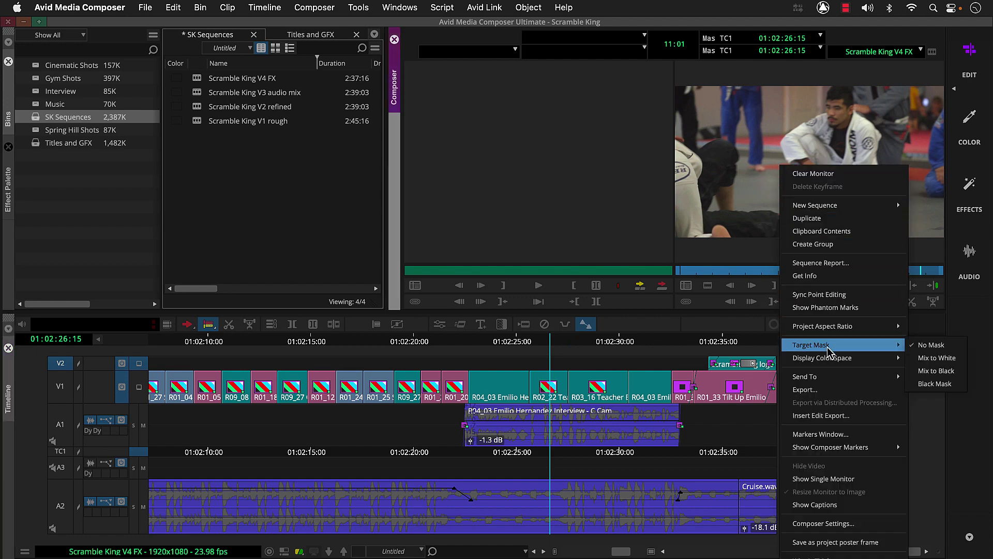
click(912, 385)
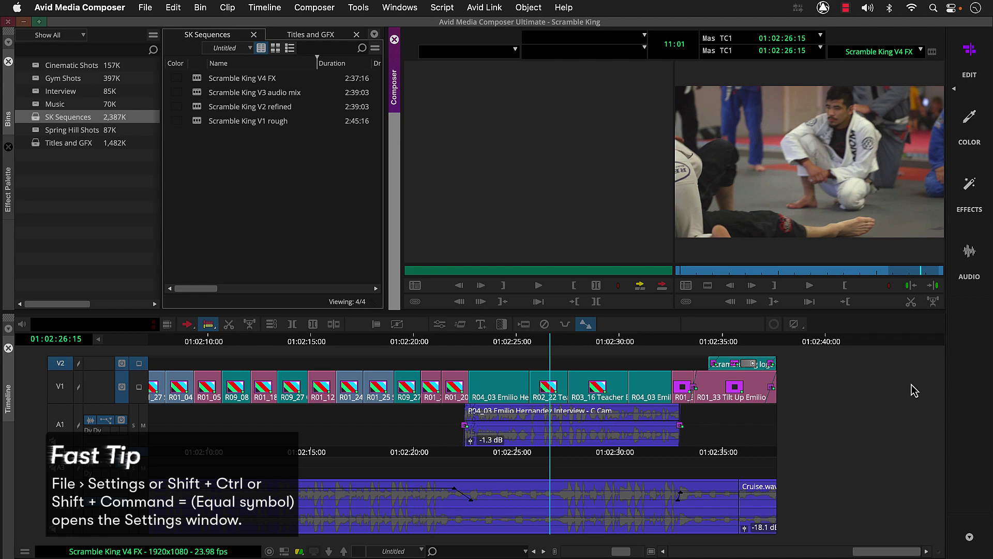
Open Format settings' Mask Margins, keeping the 16:9 preset
key(shift+super+equal)
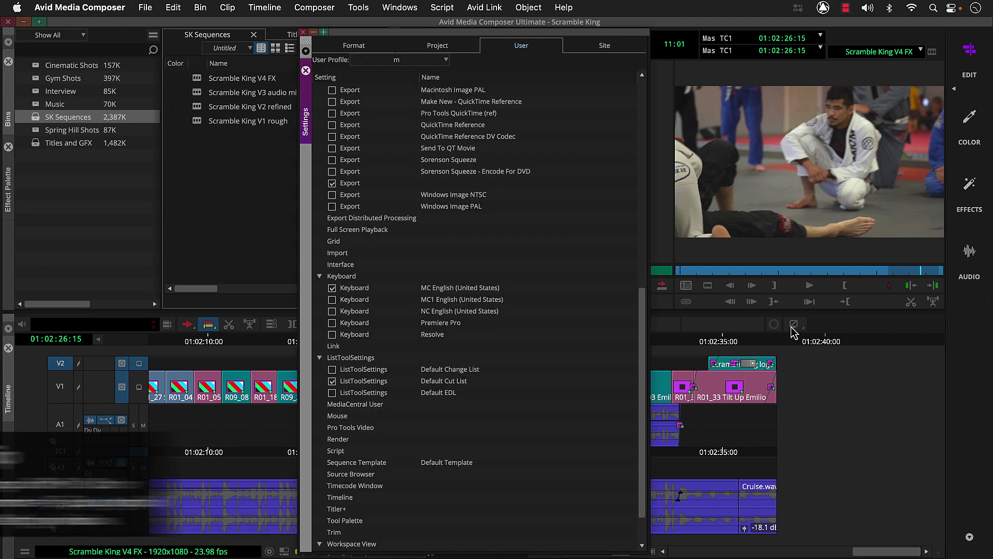
click(377, 48)
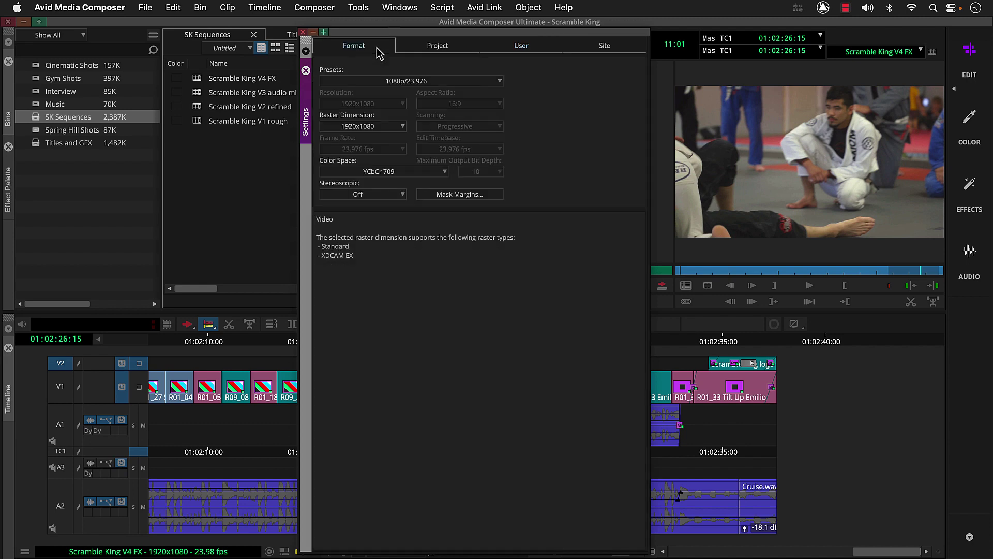
click(434, 195)
click(433, 196)
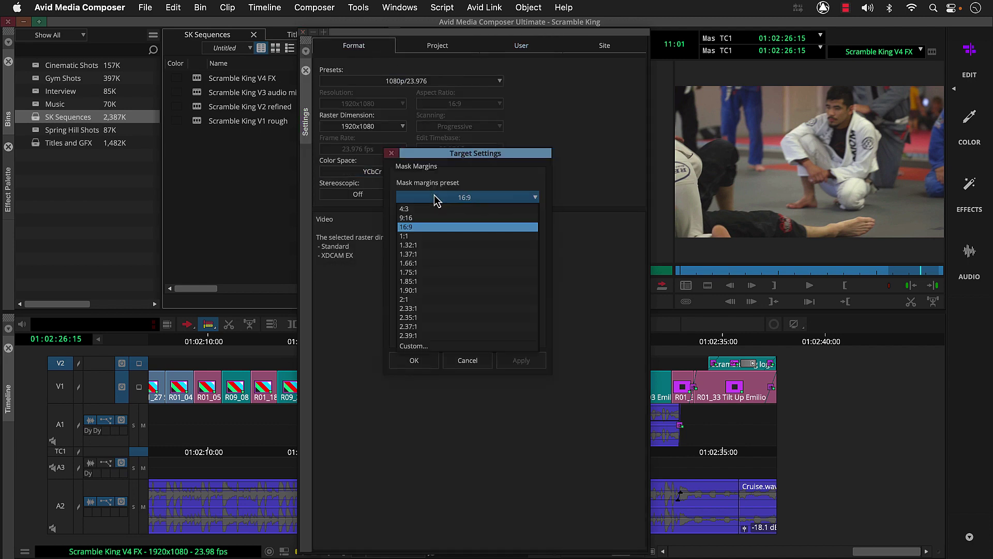
click(435, 197)
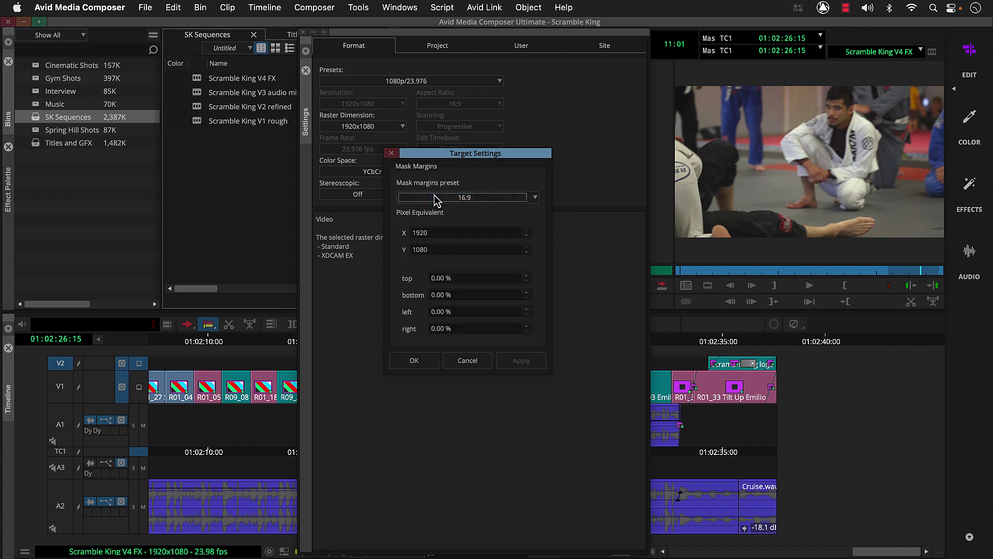
Enter 5% top and bottom mask margins, apply and accept them, and close Settings
click(451, 278)
text(5)
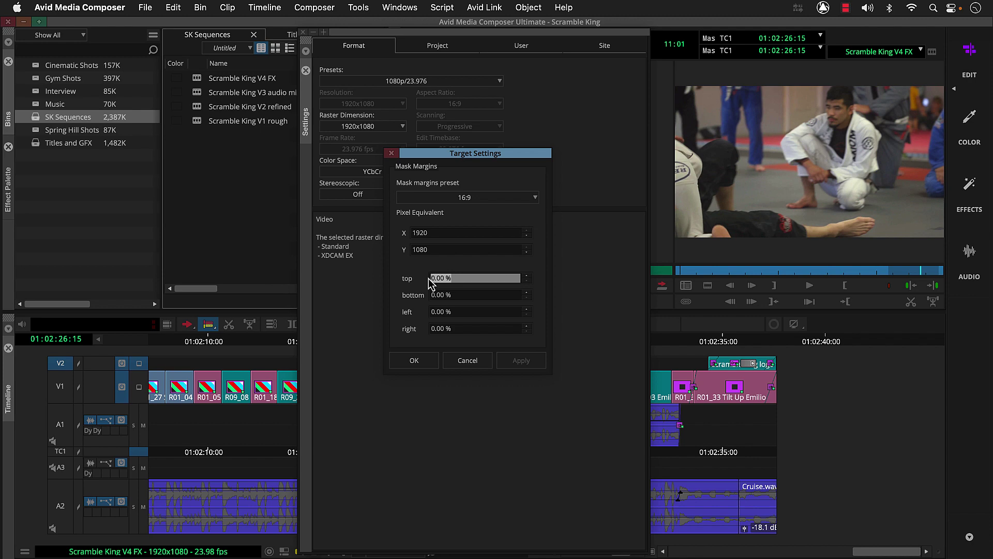
key(Return)
click(450, 294)
text(5)
key(Return)
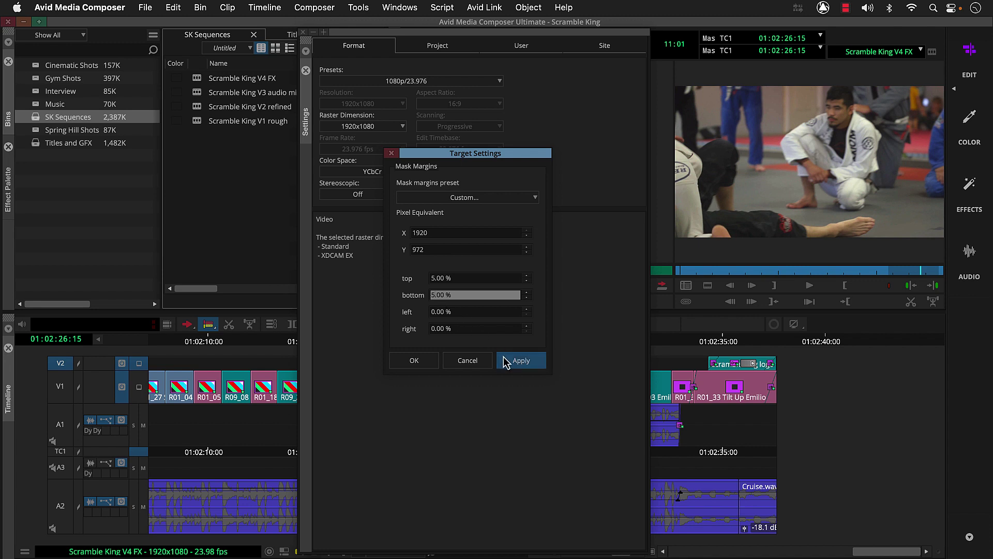
click(505, 358)
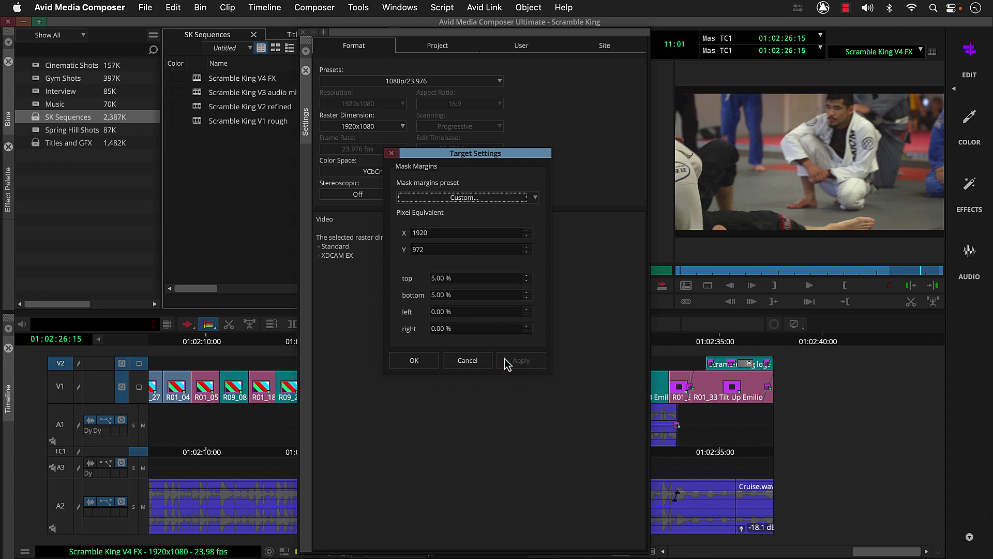
click(423, 360)
key(super+w)
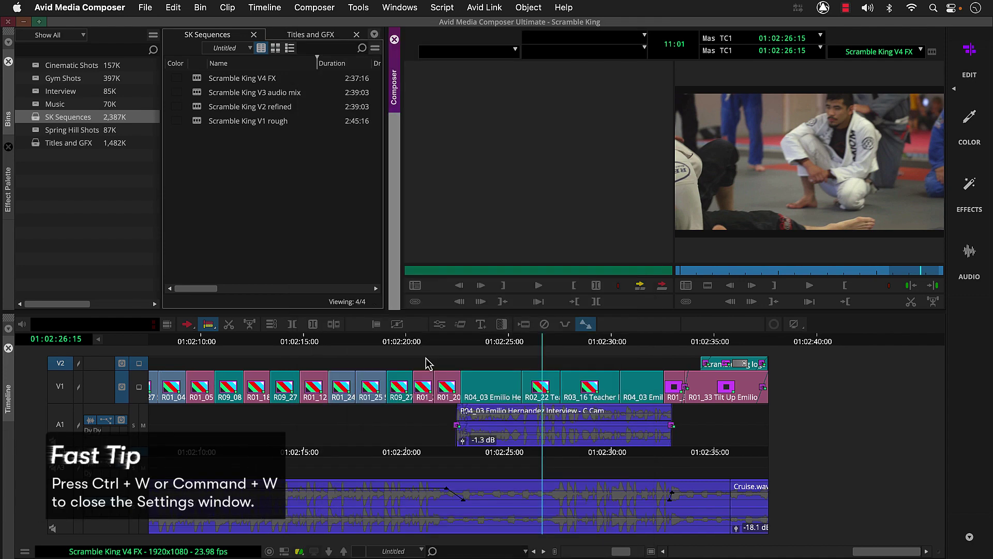
Check the letterbox on the interview shot, then select all tracks and mark the whole 2:37:16 sequence
click(552, 340)
drag(553, 341, 642, 342)
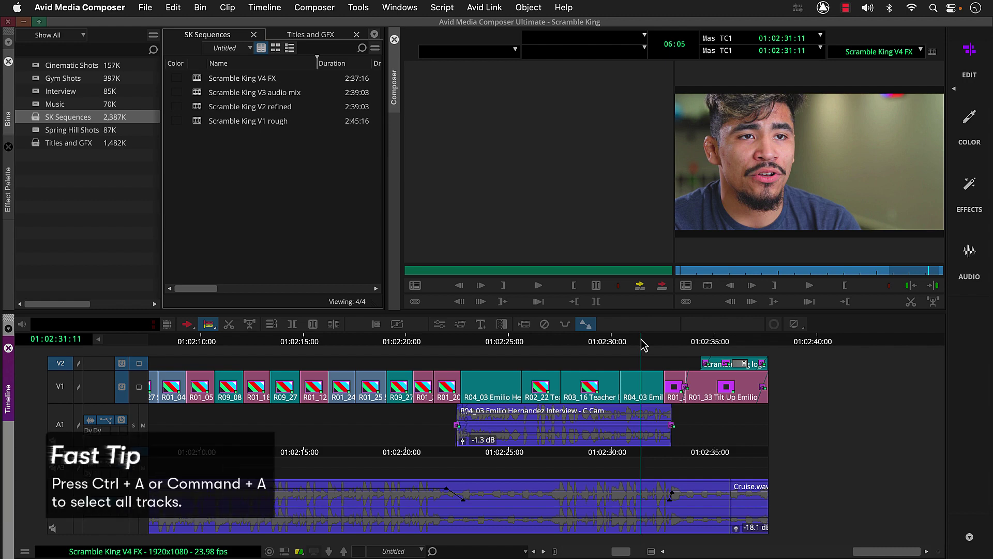
key(super+a)
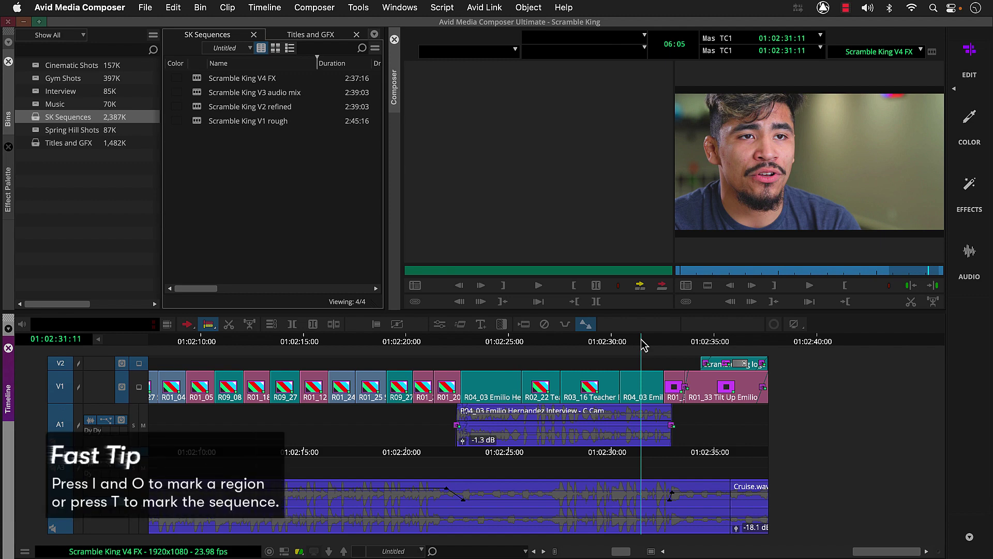
key(super+slash)
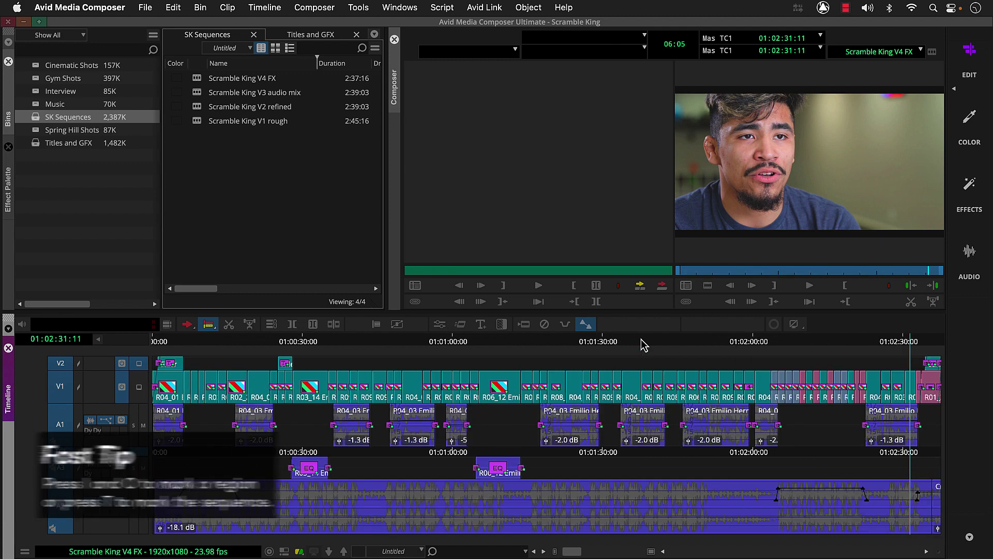
key(t)
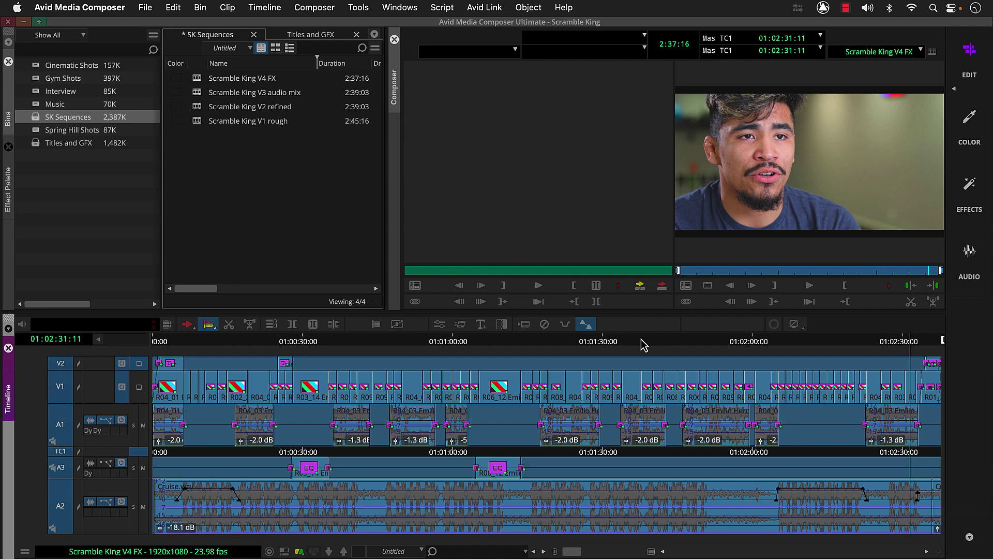
Start exporting the recorded sequence as Scramble-King_FS_FIN and bring up its export format list
right_click(821, 147)
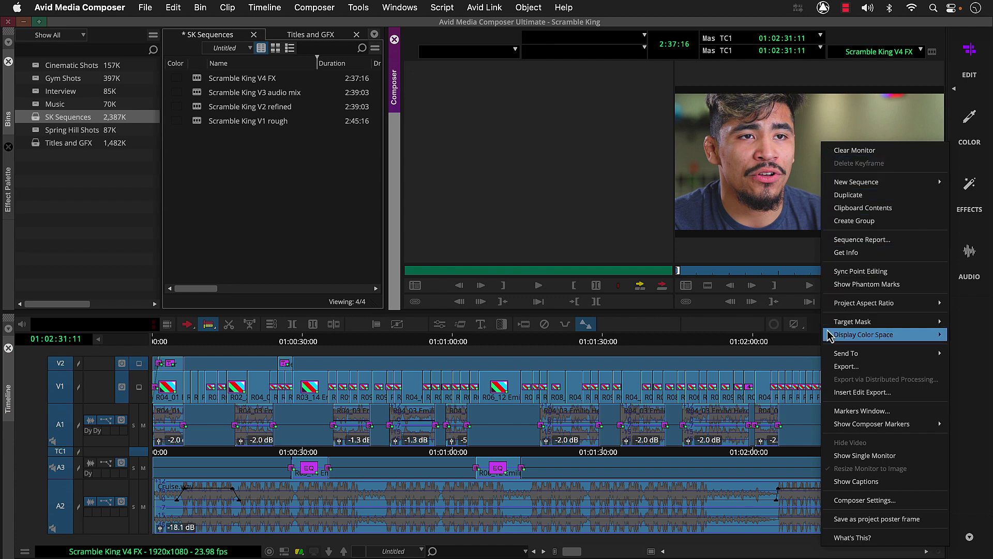
click(831, 367)
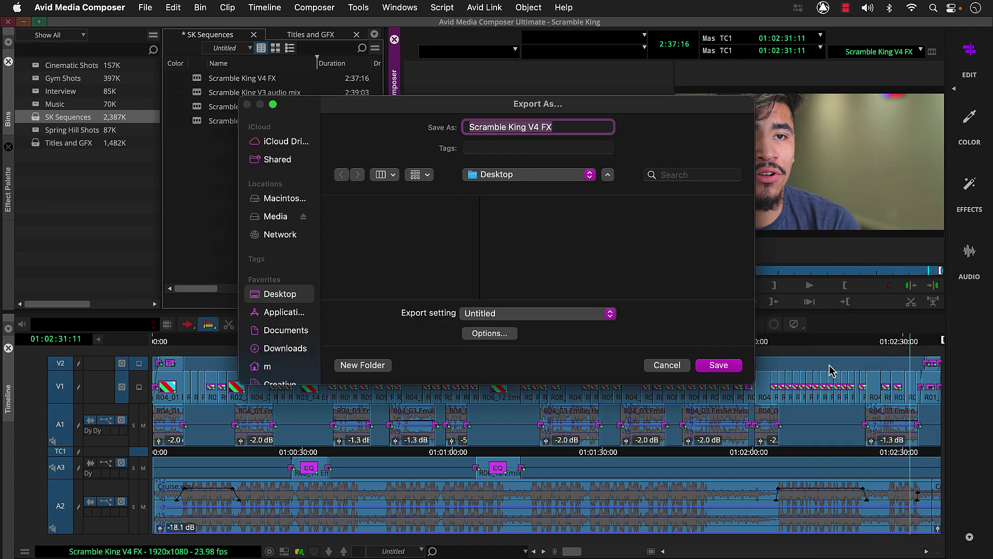
text(Scrambl)
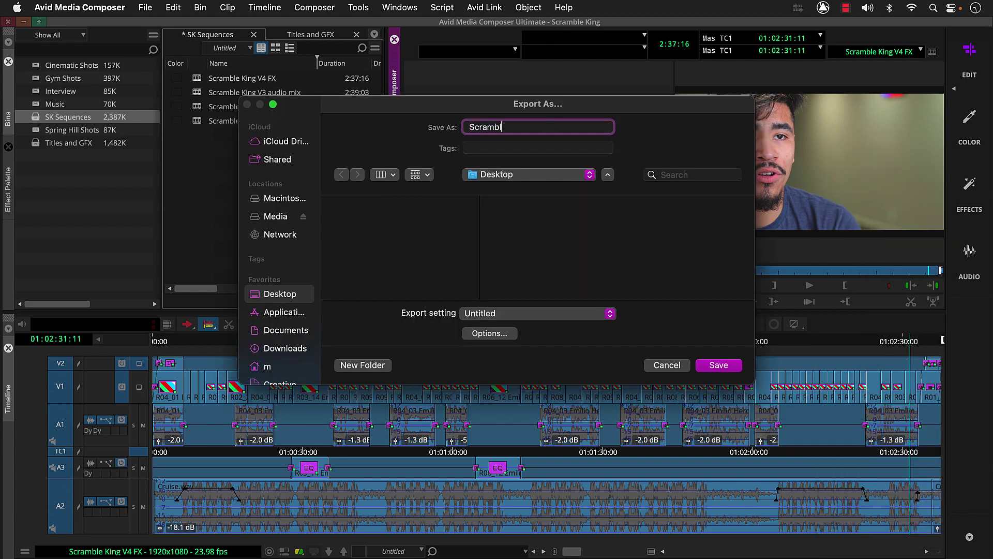
text(e-King_FS_FIN)
click(510, 336)
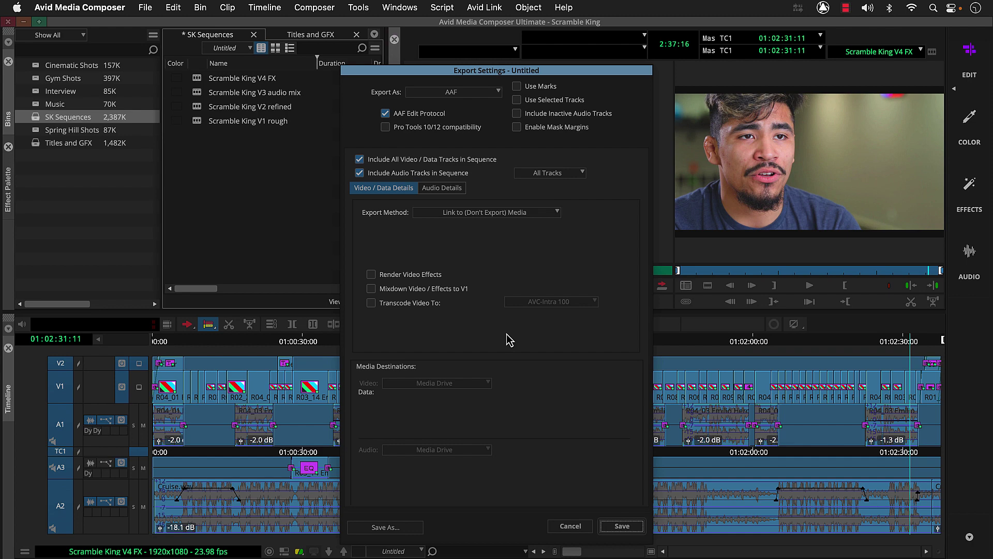
click(481, 94)
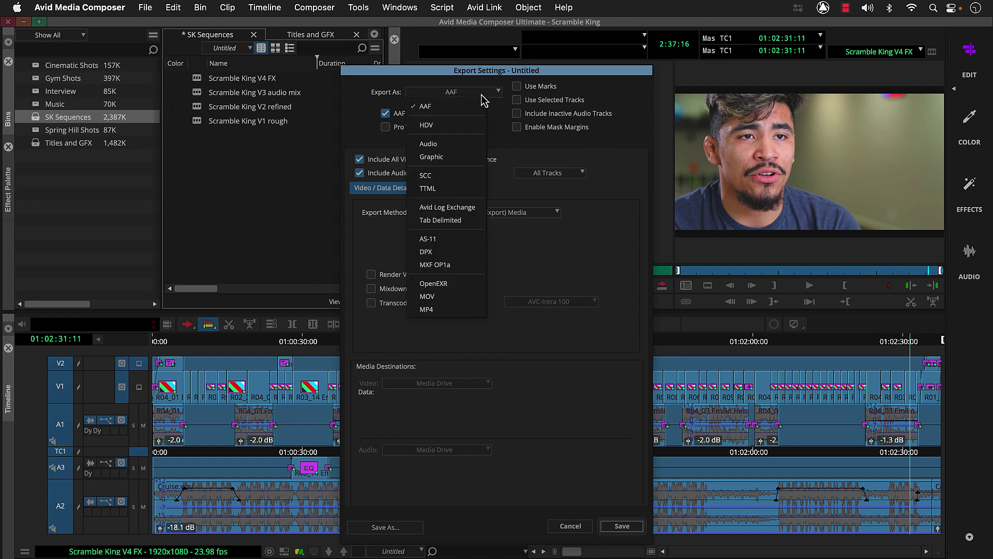
Choose MP4 with Use Marks, Use Selected Tracks, Enable Mask Margins and Keep as Legal Range
click(458, 310)
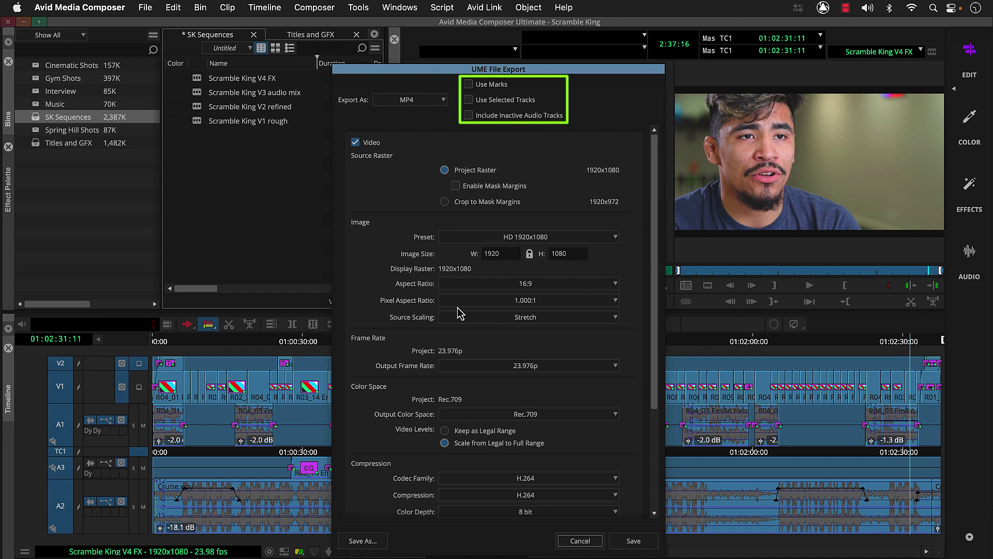
click(469, 85)
click(469, 100)
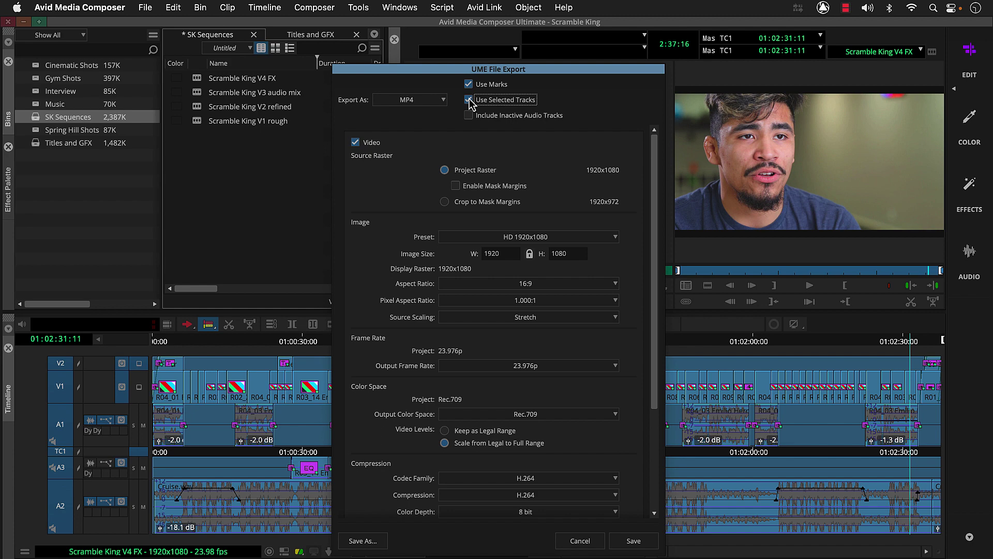
click(456, 187)
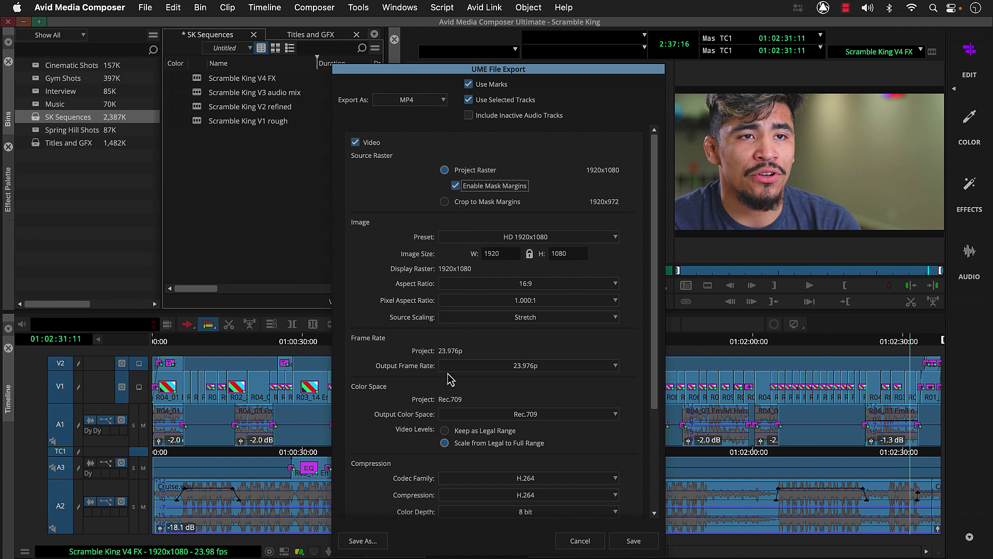
click(445, 432)
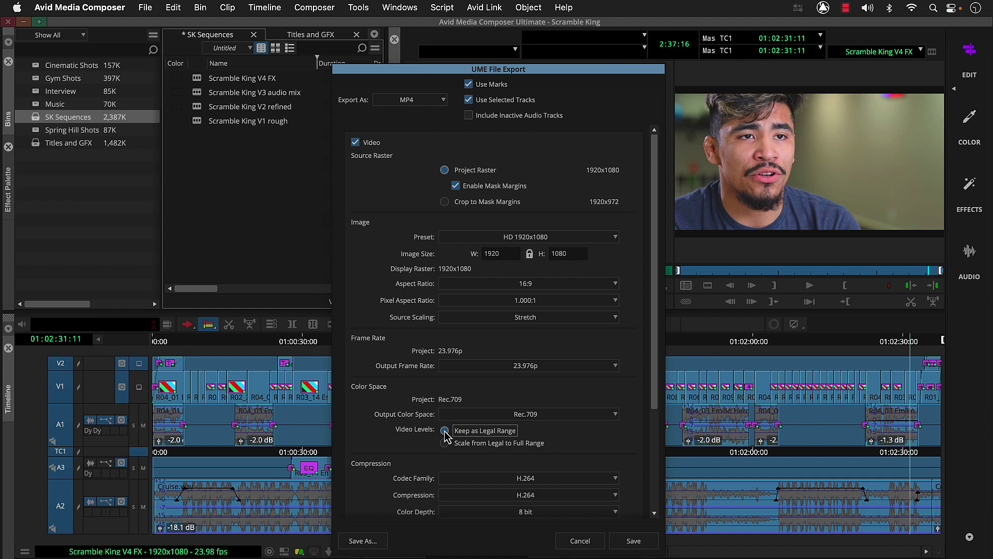
Set H.264 HQ video and 384 Kbps AAC audio, then save to start the export
click(479, 496)
click(481, 516)
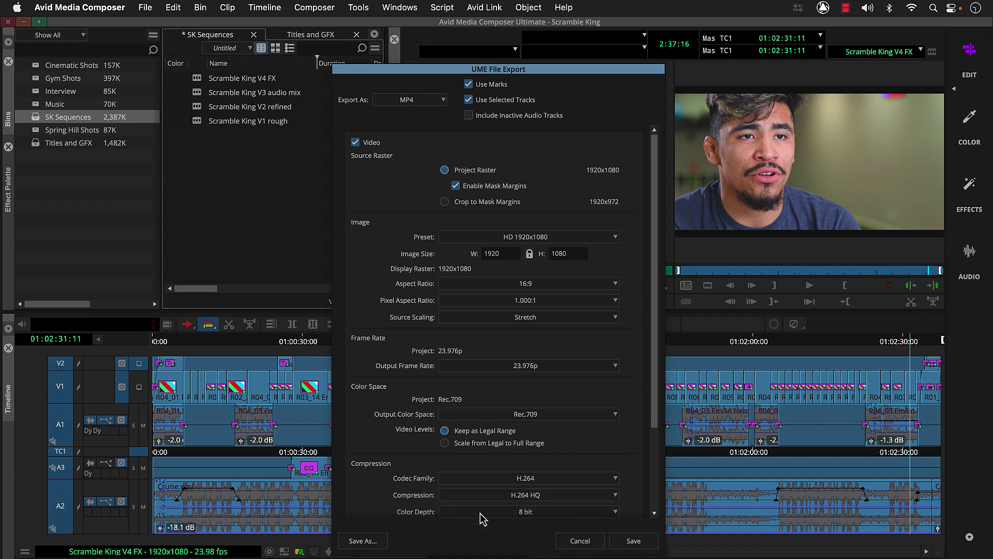
scroll(482, 517, down, 4)
scroll(481, 514, down, 2)
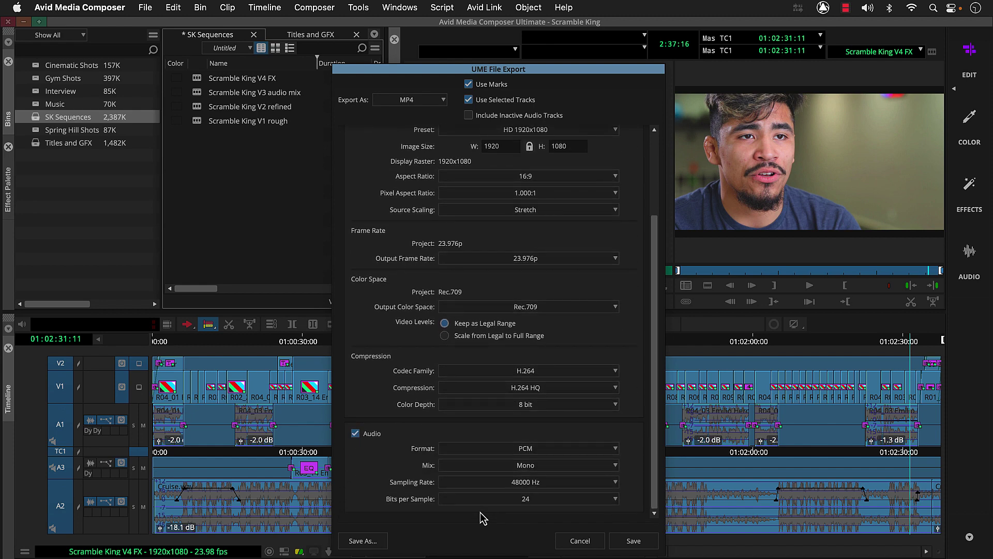
click(492, 448)
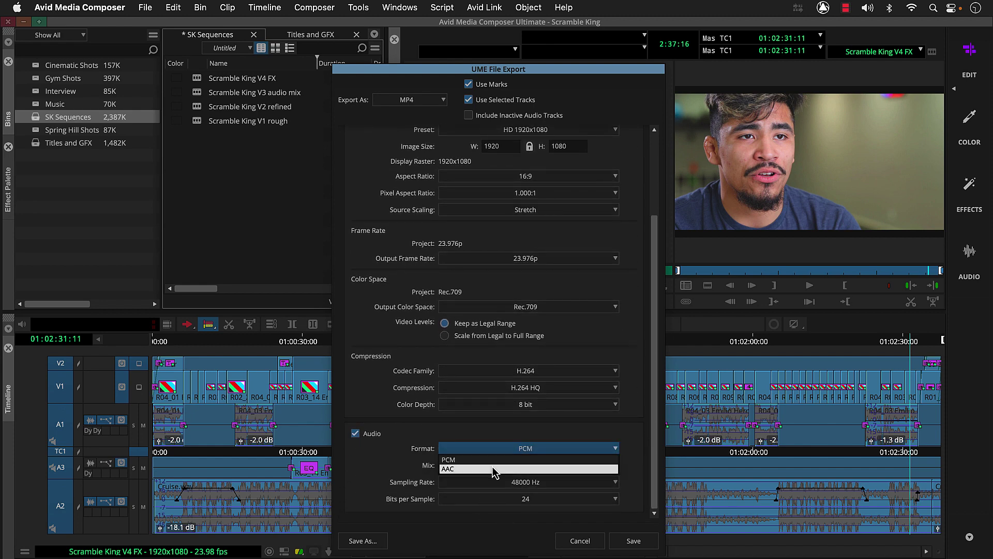
click(494, 470)
click(496, 516)
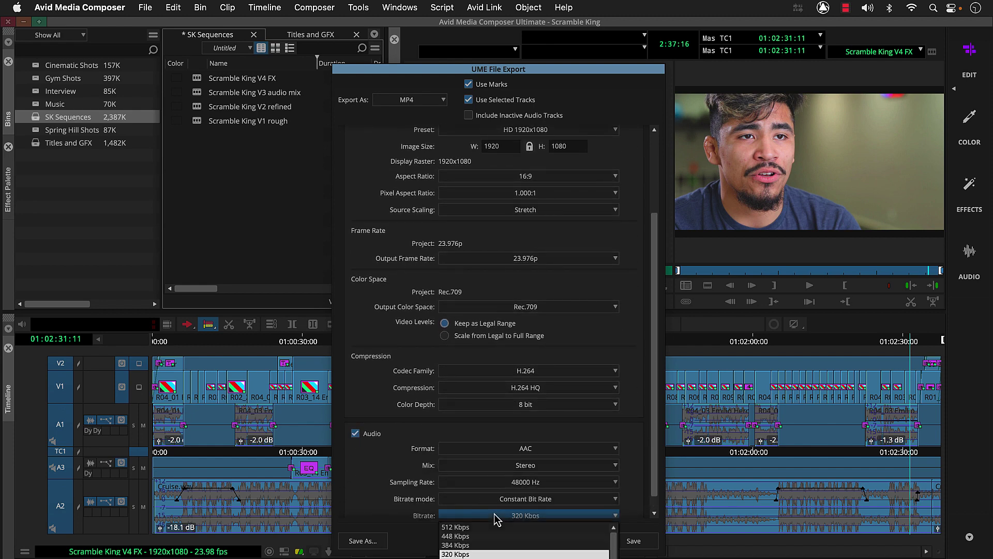
click(488, 544)
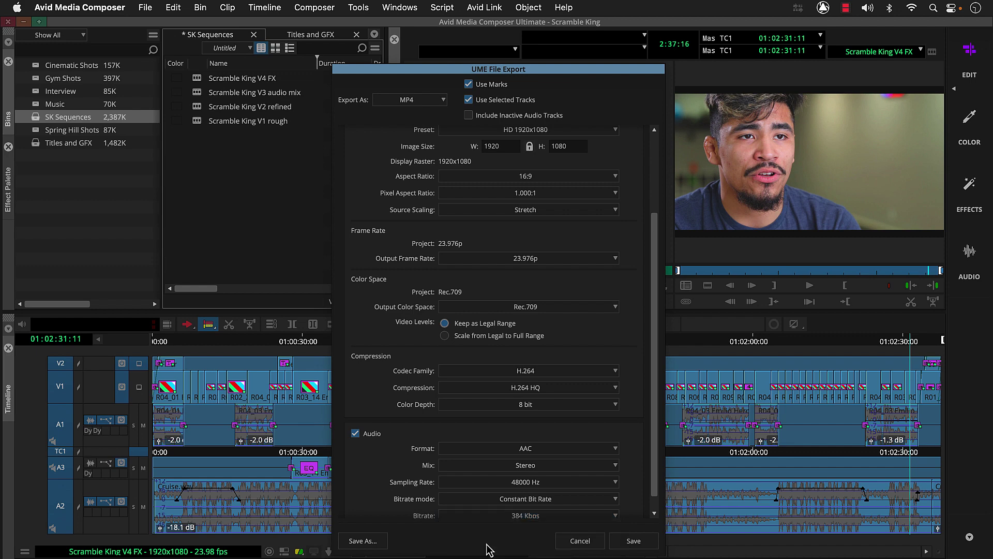
click(632, 541)
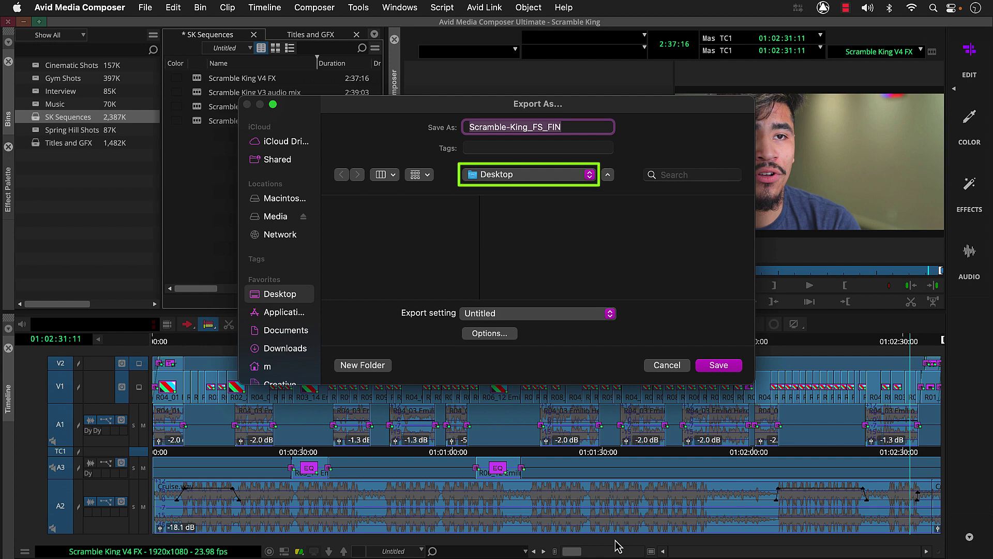
click(719, 365)
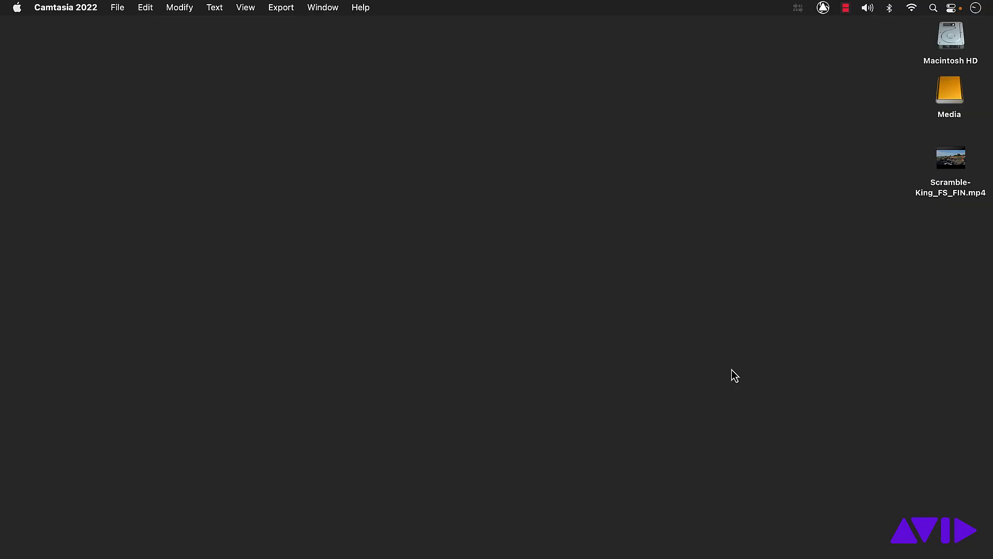
Play Scramble-King_FS_FIN.mp4 from the Desktop and browse toward the Fast Start Scramble King folder
double_click(952, 163)
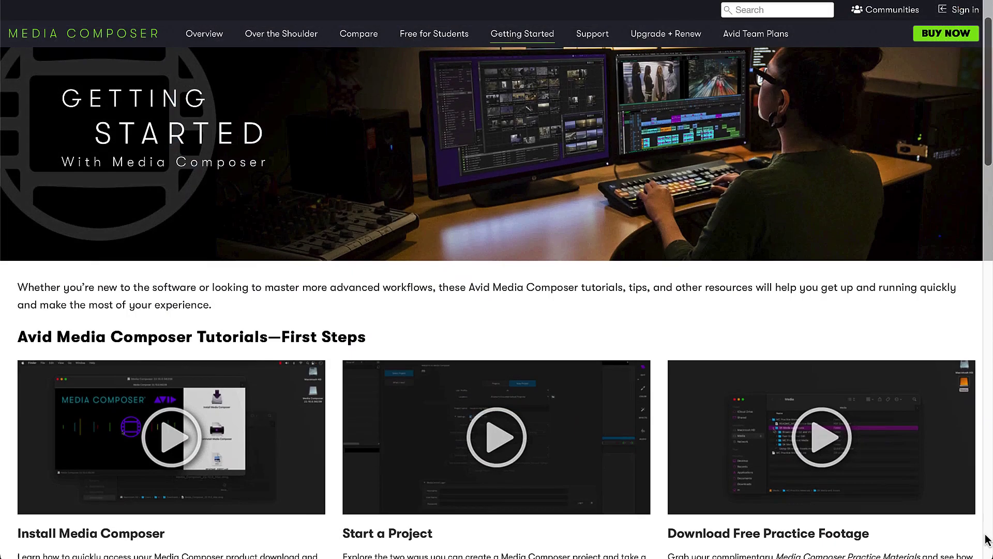
scroll(988, 540, down, 2)
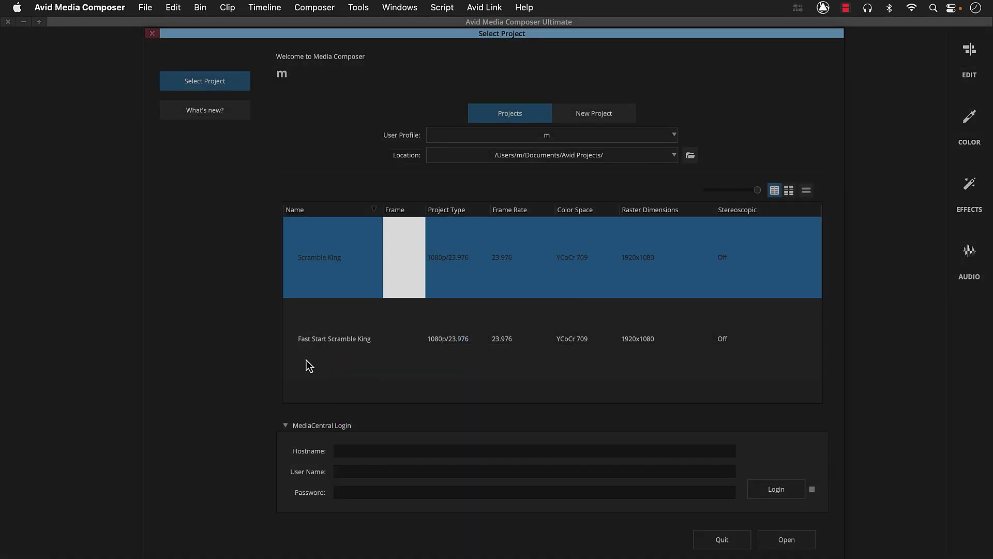
Open the Fast Start Scramble King project and load Scramble King V3 (For Pt 5 & 6) from FS SK Sequences
double_click(309, 366)
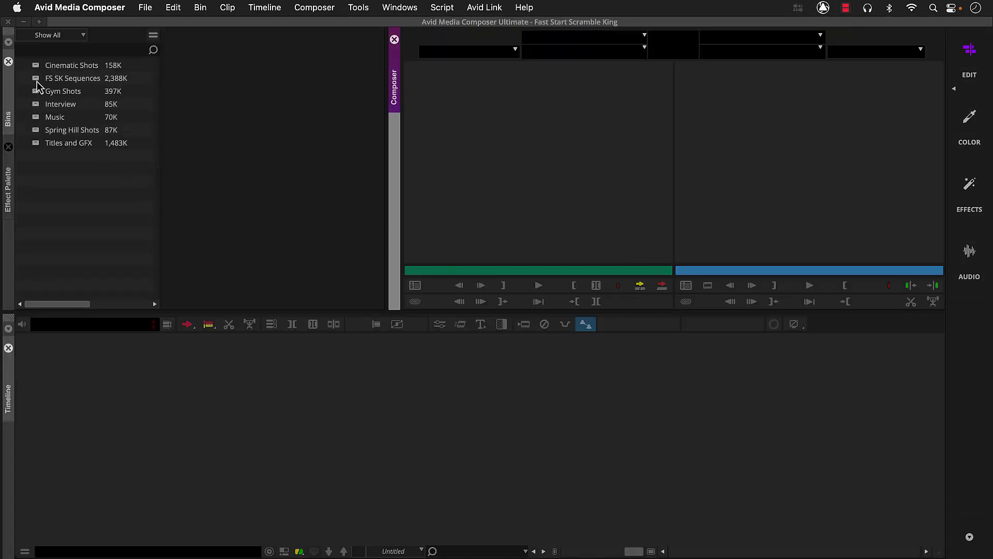
double_click(37, 82)
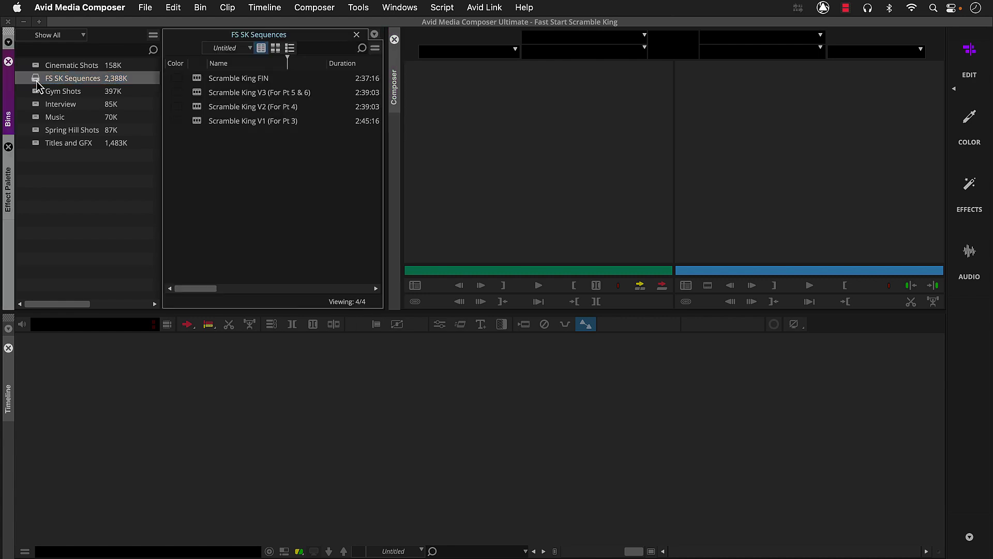
click(198, 97)
double_click(198, 96)
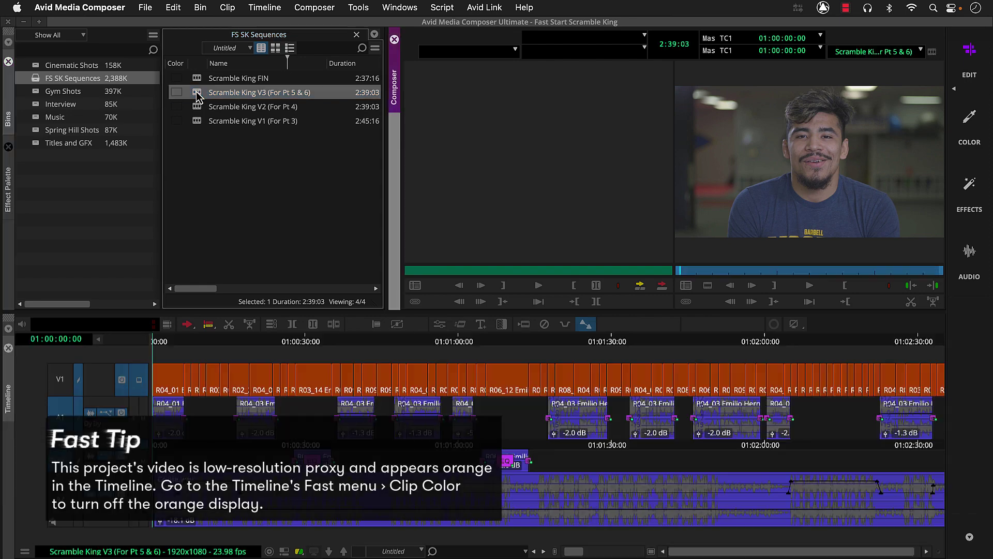